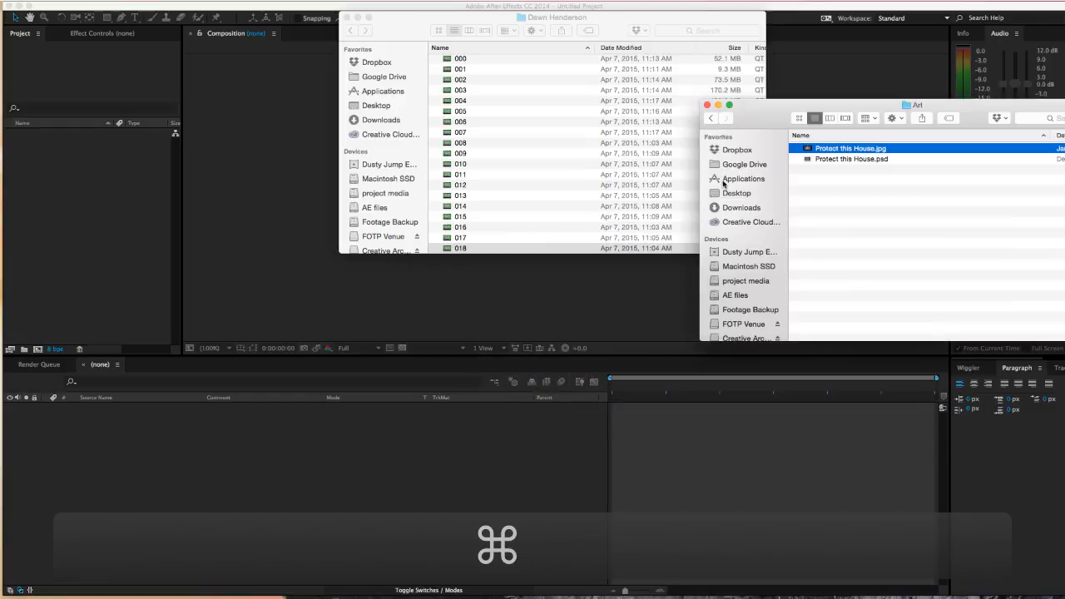
- Import the 018 video clip and the Protect this House.jpg image from their Finder folders into the After Effects project
drag(450, 250, 91, 226)
click(808, 231)
key(super+Tab)
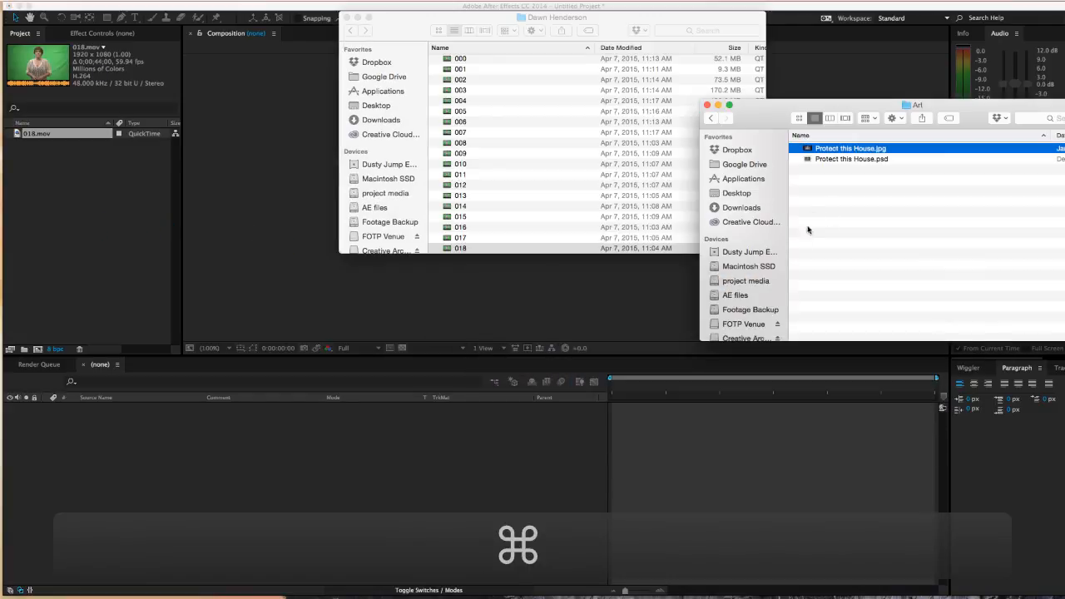
drag(809, 151, 83, 214)
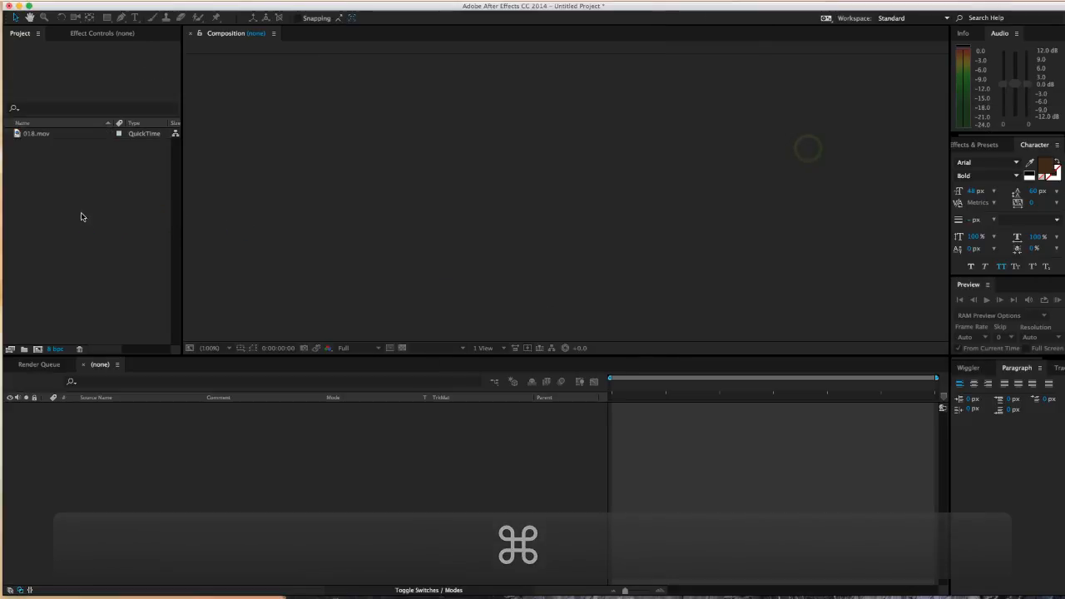
- Create a new composition from the 018.mov footage, matching the clip's settings
click(20, 137)
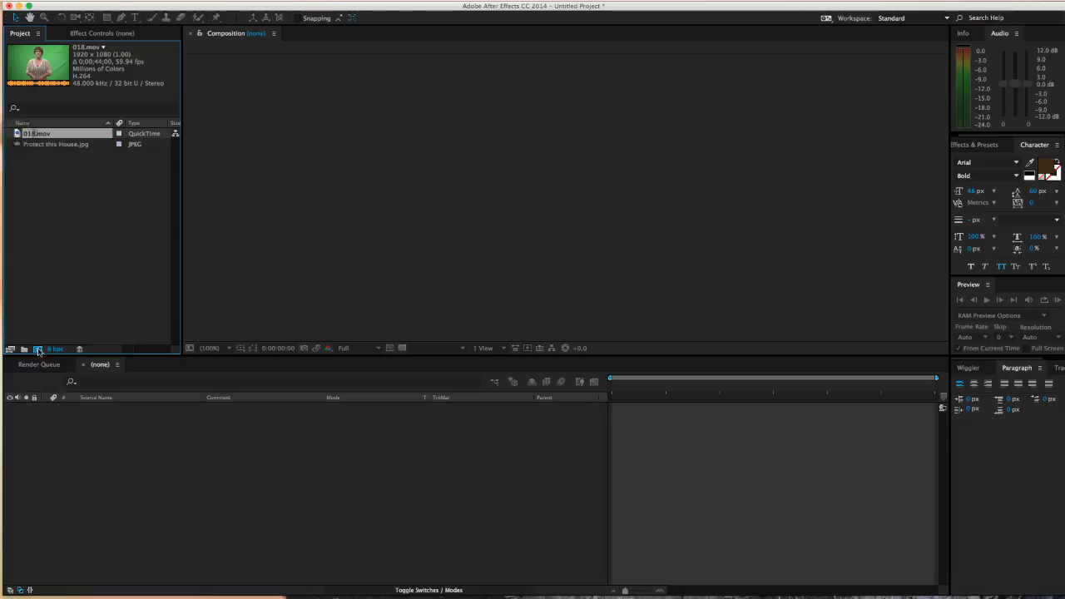
drag(38, 351, 37, 350)
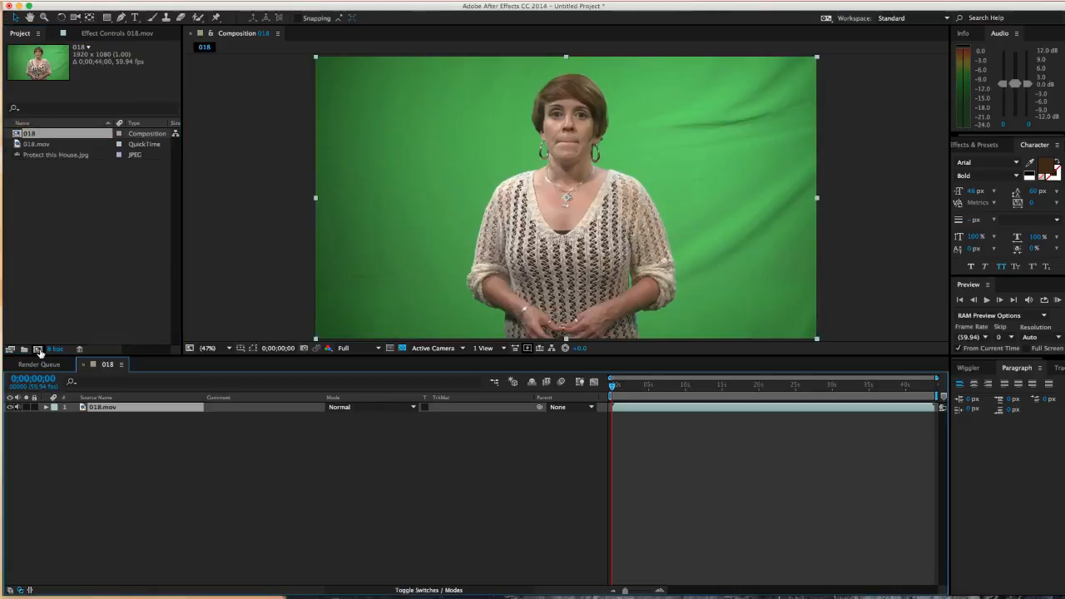
click(106, 431)
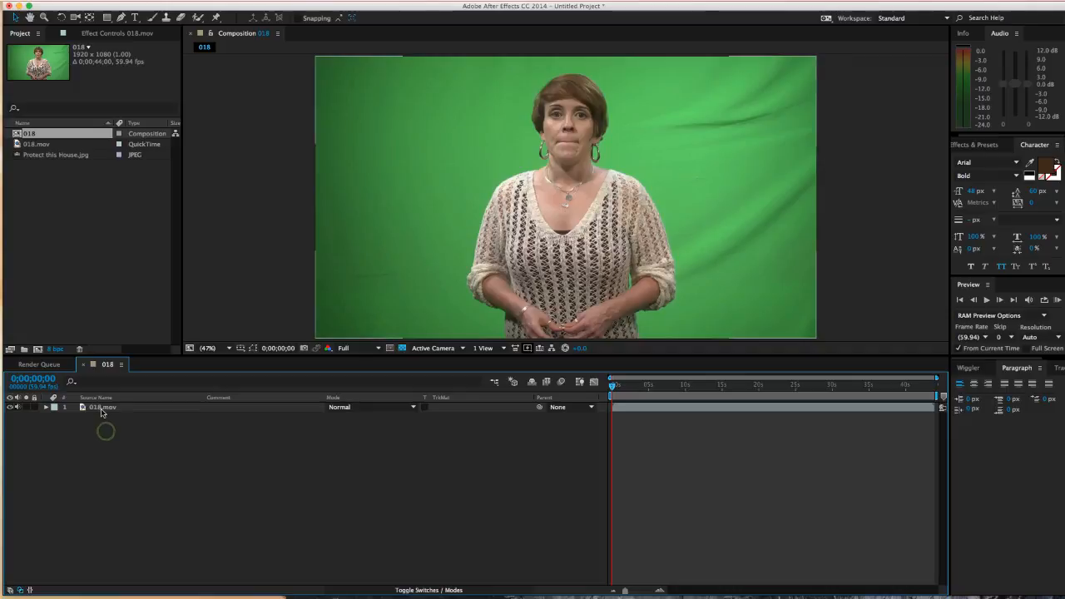
- Apply the Keylight (1.2) keying effect to the 018.mov layer
click(102, 408)
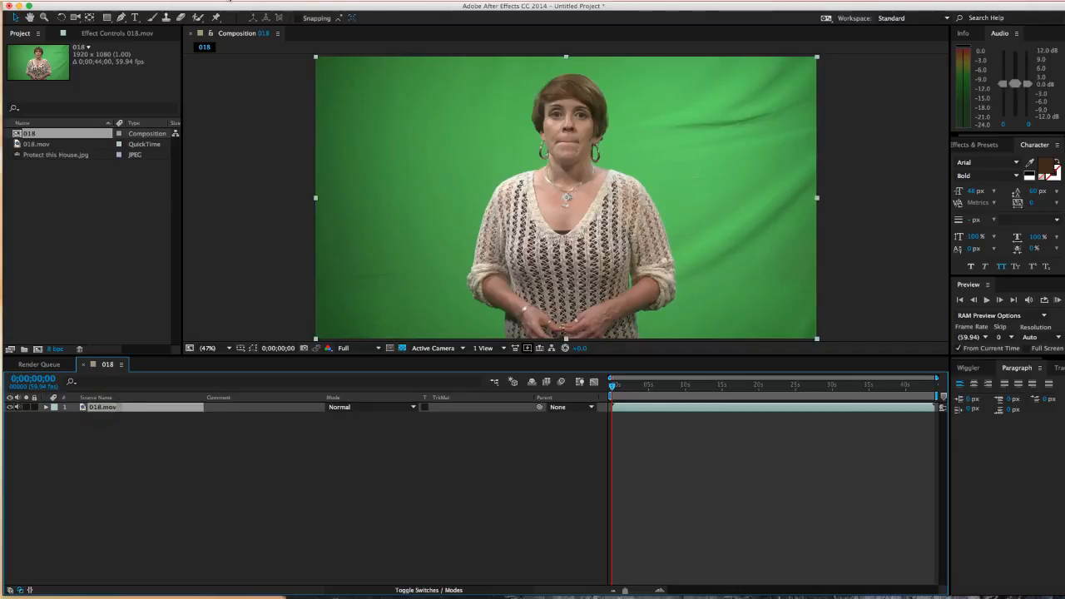
click(230, 1)
mouse_move(312, 143)
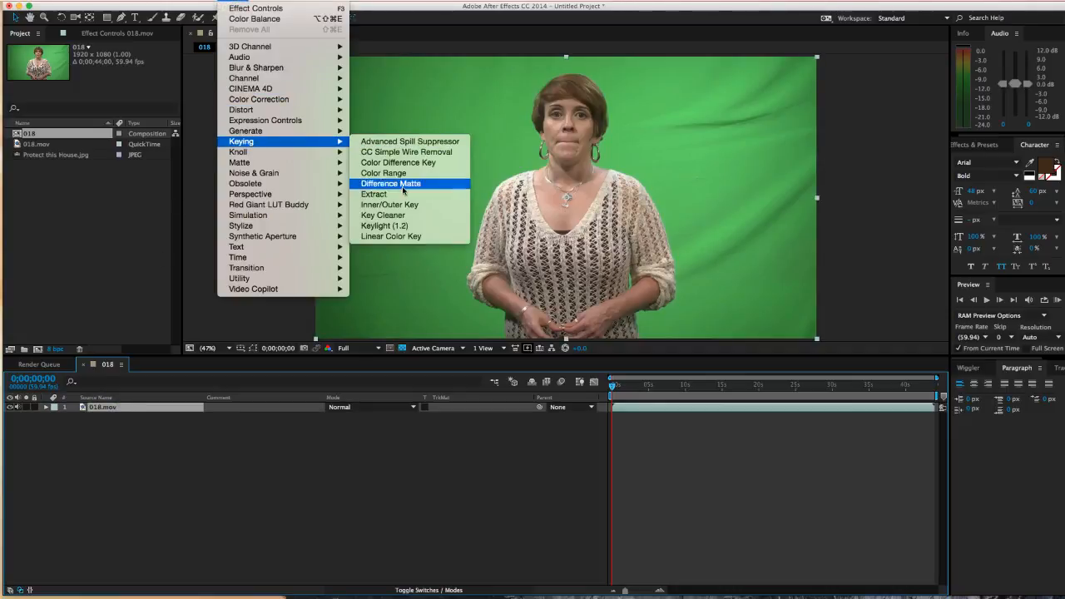
click(400, 226)
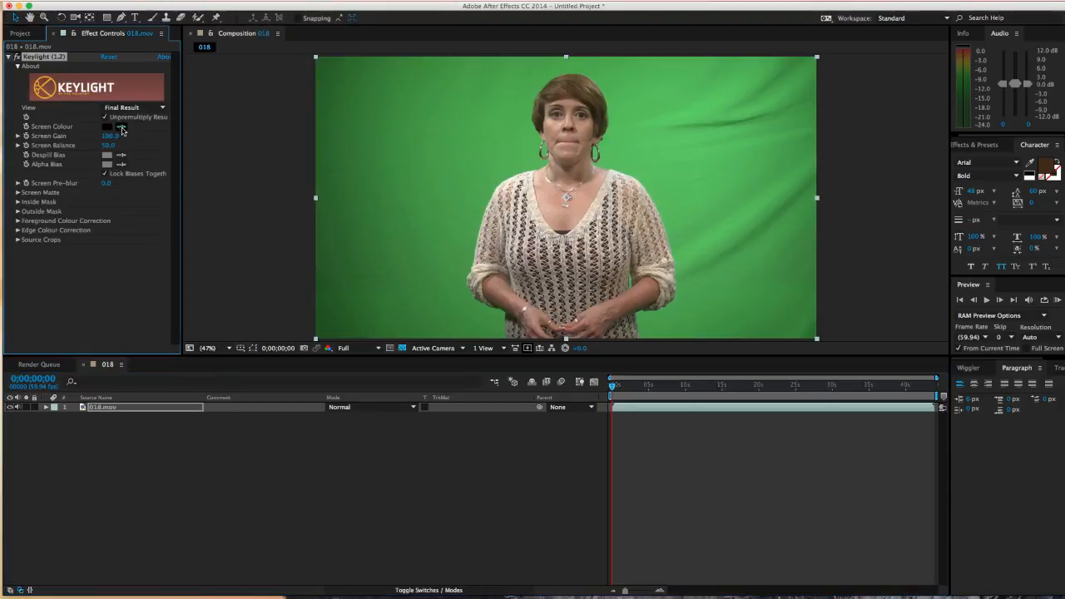
- Sample the green backdrop beside the woman as Keylight's Screen Colour and refine it to the duller green 669867
click(122, 126)
click(524, 154)
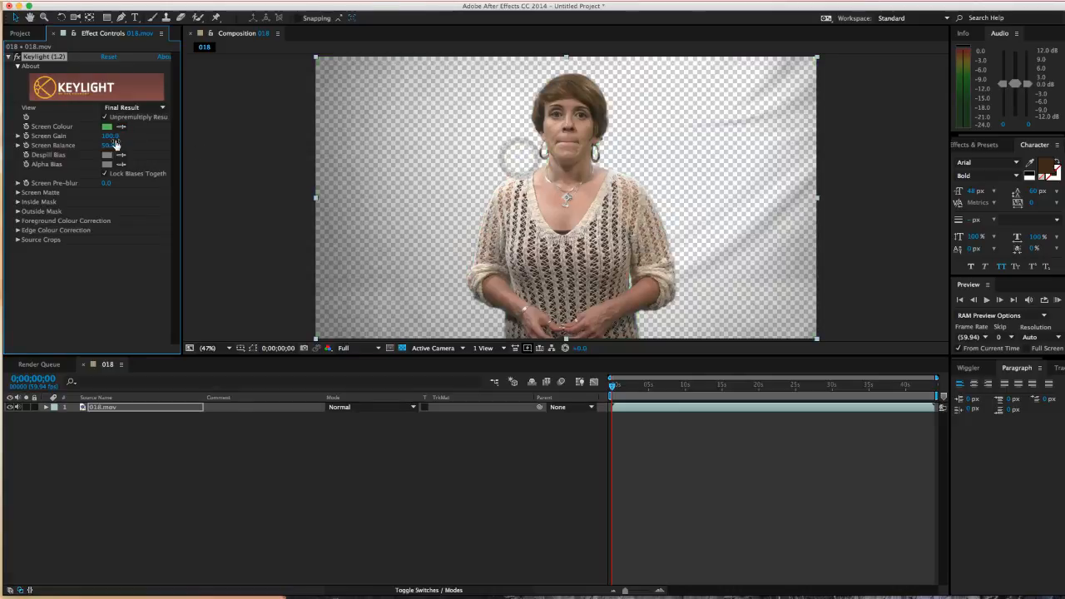
click(108, 127)
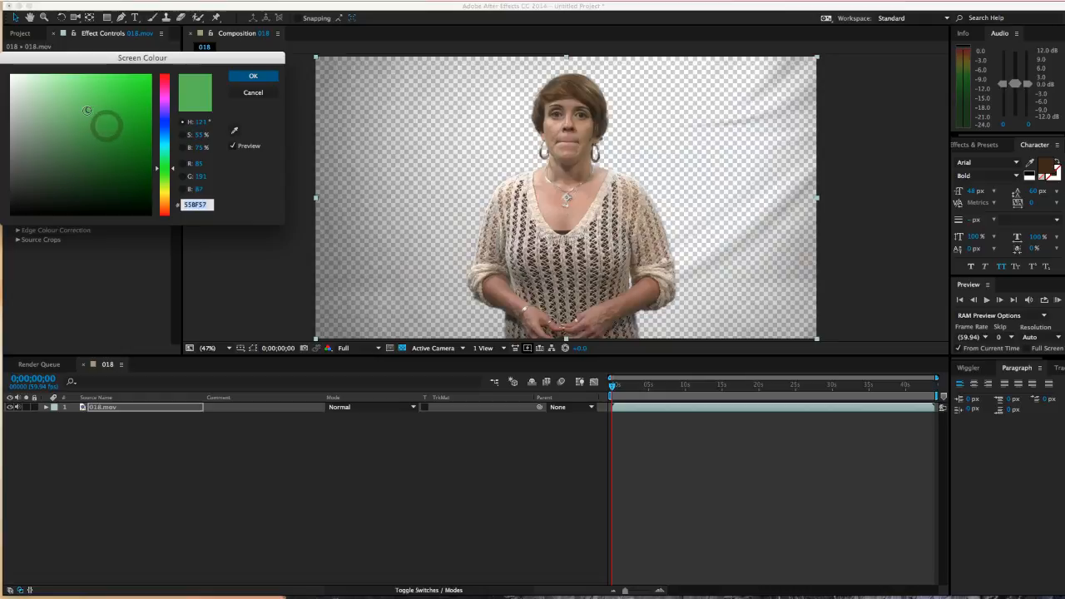
click(85, 112)
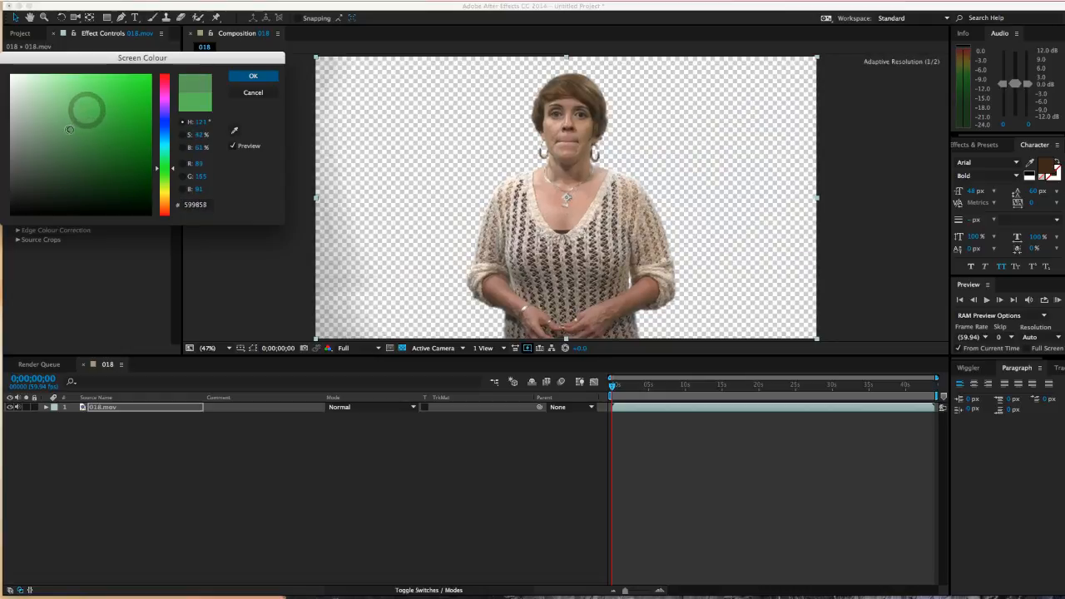
drag(85, 112, 62, 134)
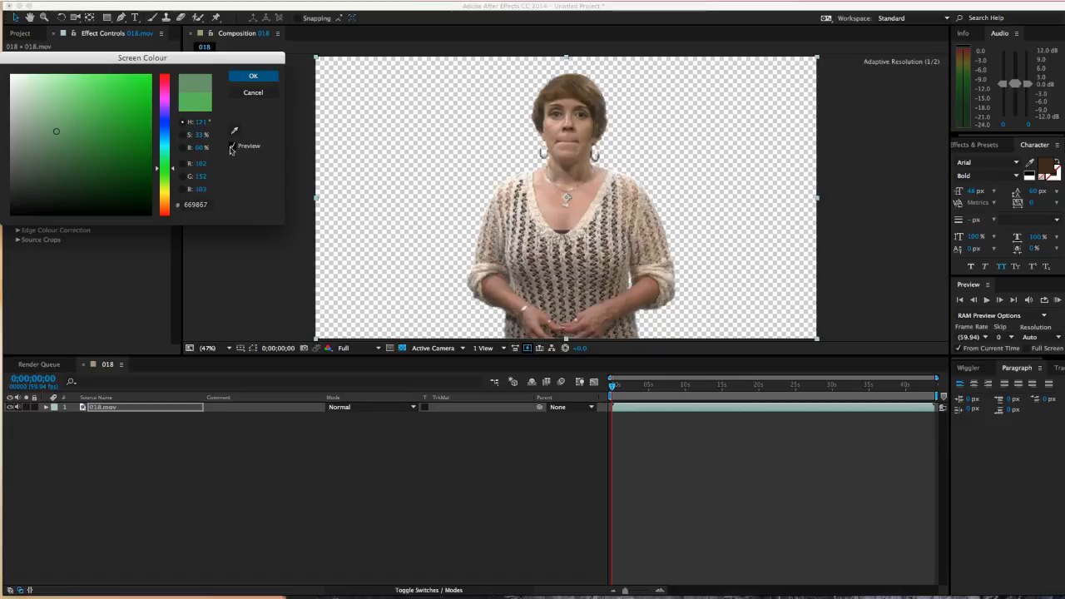
click(253, 75)
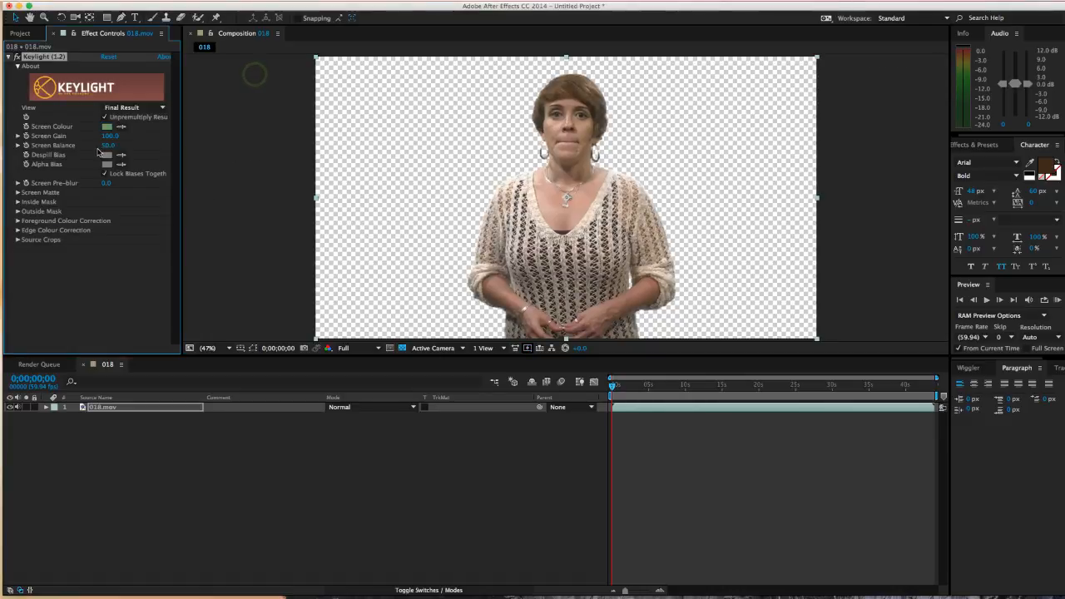
- Set Clip White to 75 in Keylight's Screen Matte settings
click(17, 193)
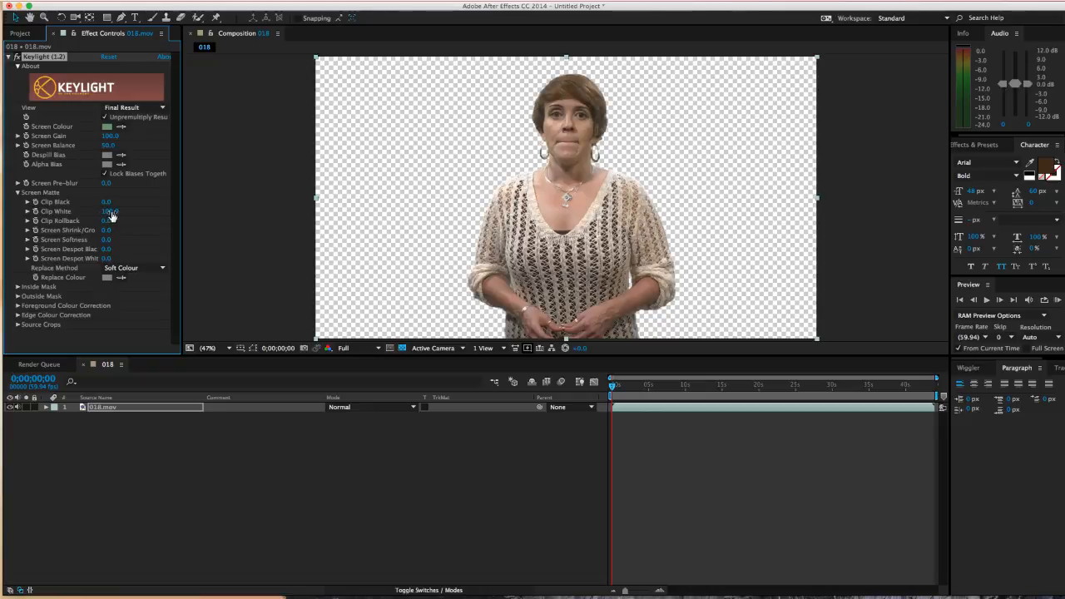
mouse_move(110, 211)
mouse_down()
mouse_move(122, 211)
mouse_move(108, 211)
mouse_up()
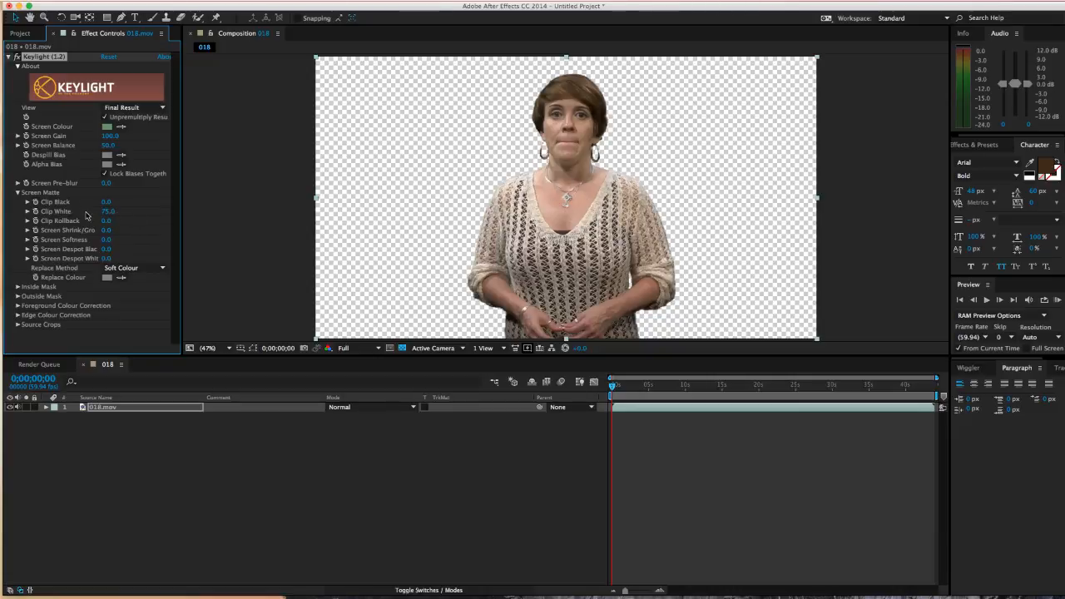
click(123, 437)
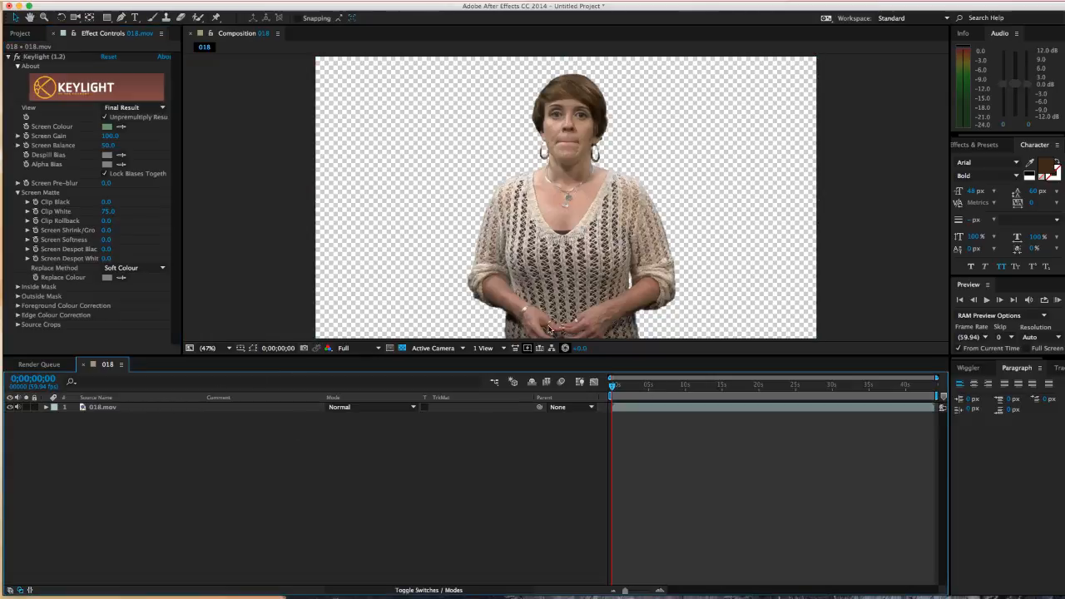
- Examine the keyed edges around the woman's hair up close and play RAM previews of the shot from its start
scroll(565, 219, up, 5)
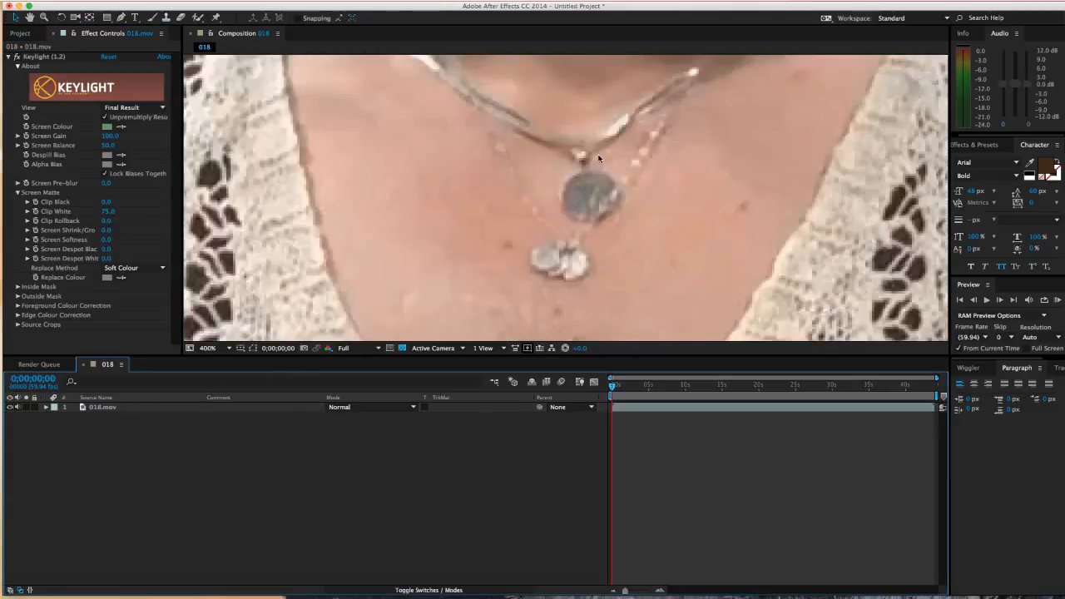
key(h)
drag(597, 112, 589, 188)
drag(583, 67, 571, 162)
scroll(549, 154, down, 2)
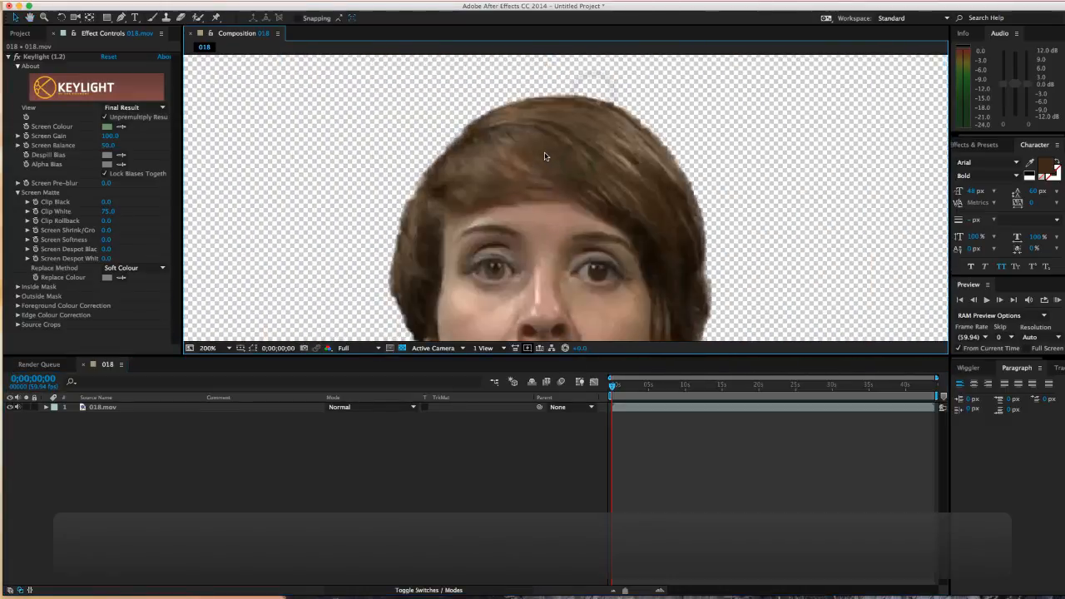
drag(612, 385, 609, 388)
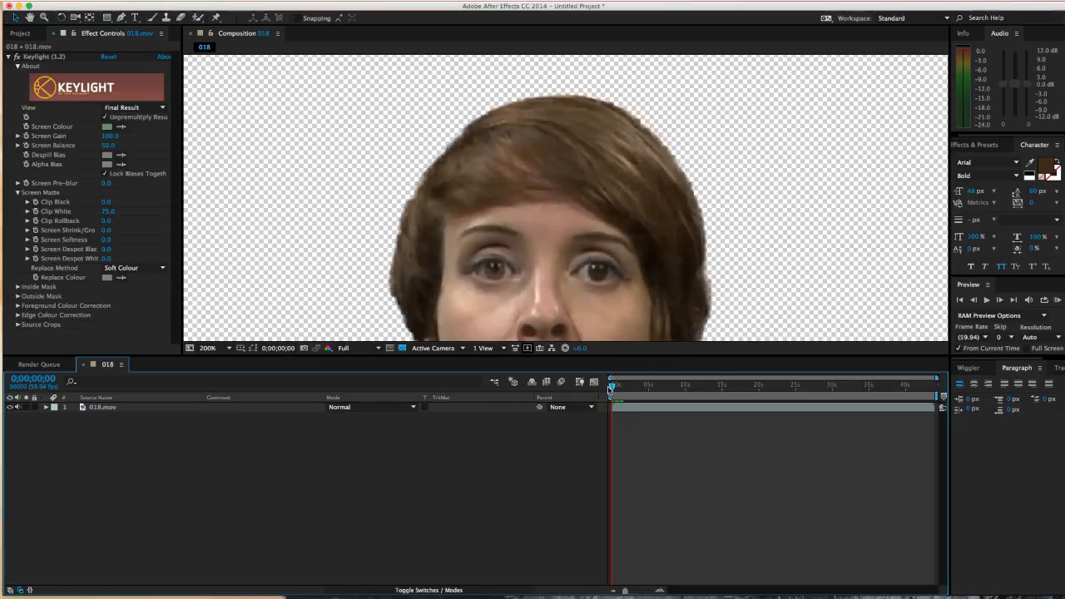
key(0)
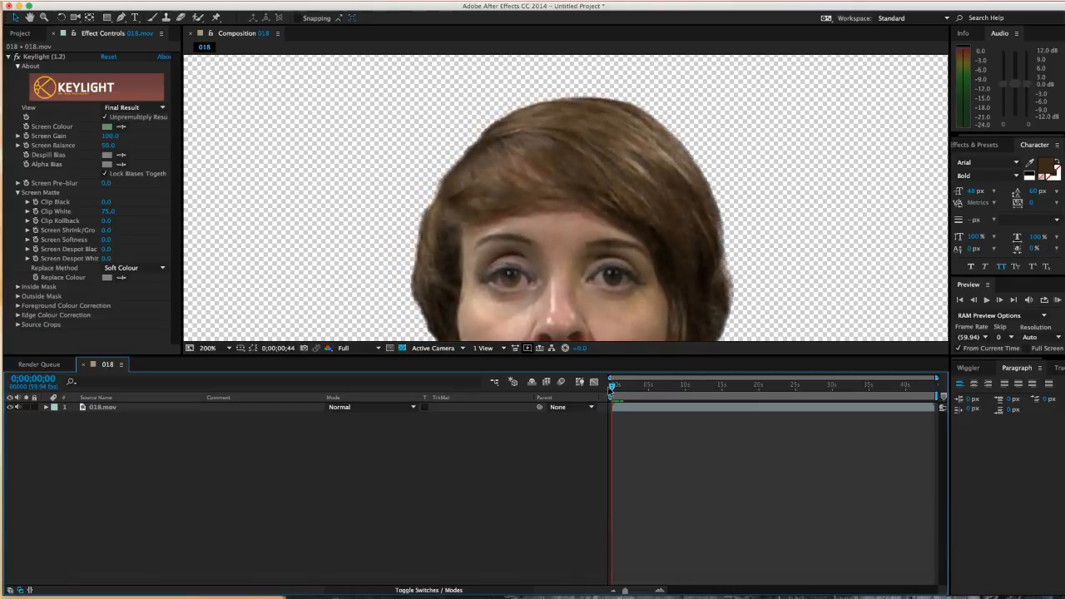
key(0)
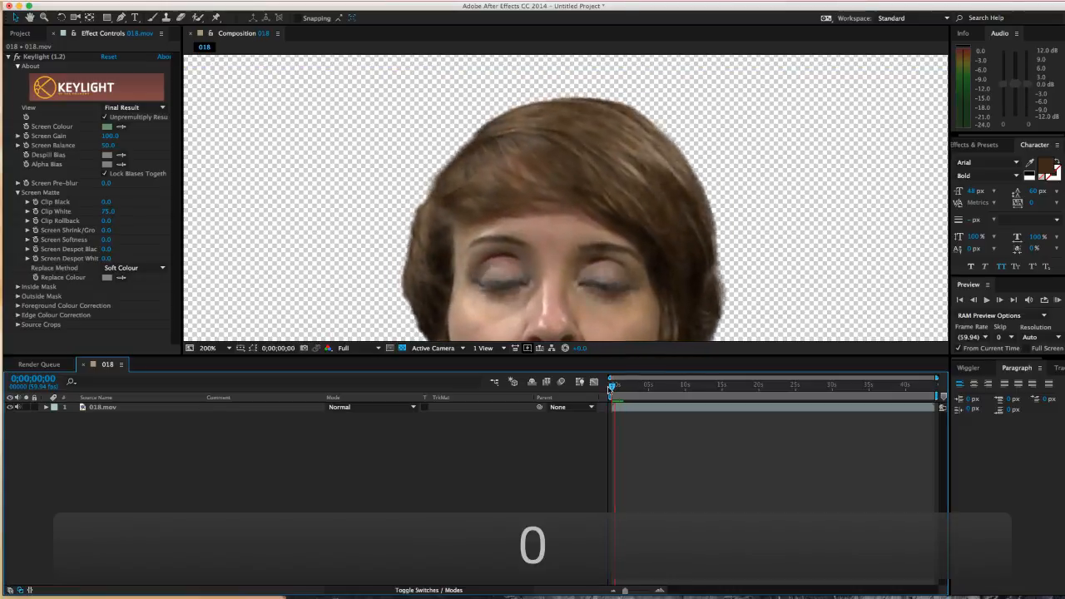
key(0)
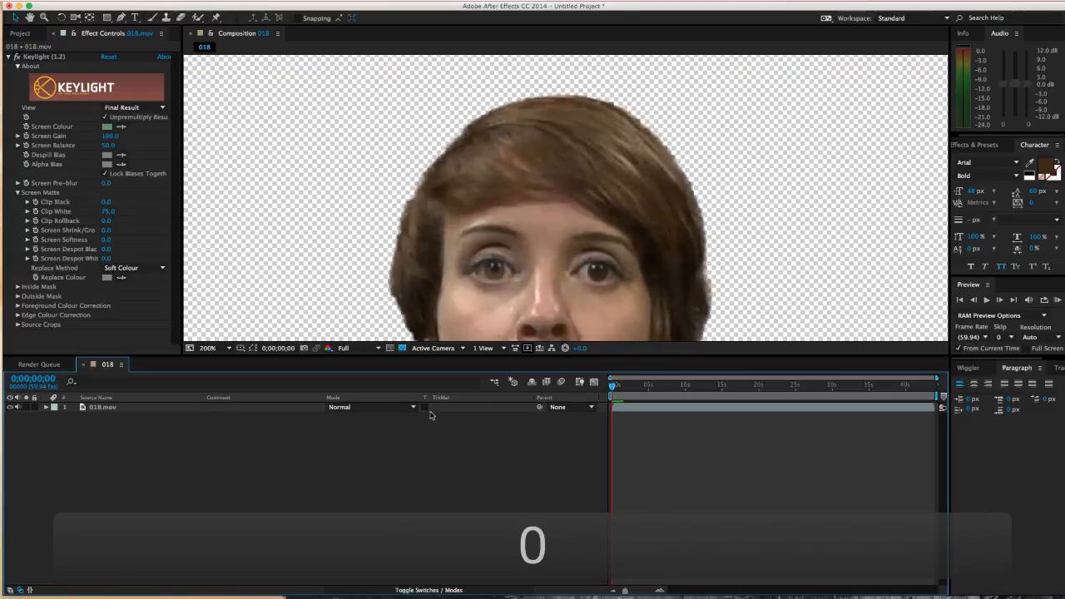
- Duplicate the keyed 018.mov layer and hide the upper copy
click(94, 407)
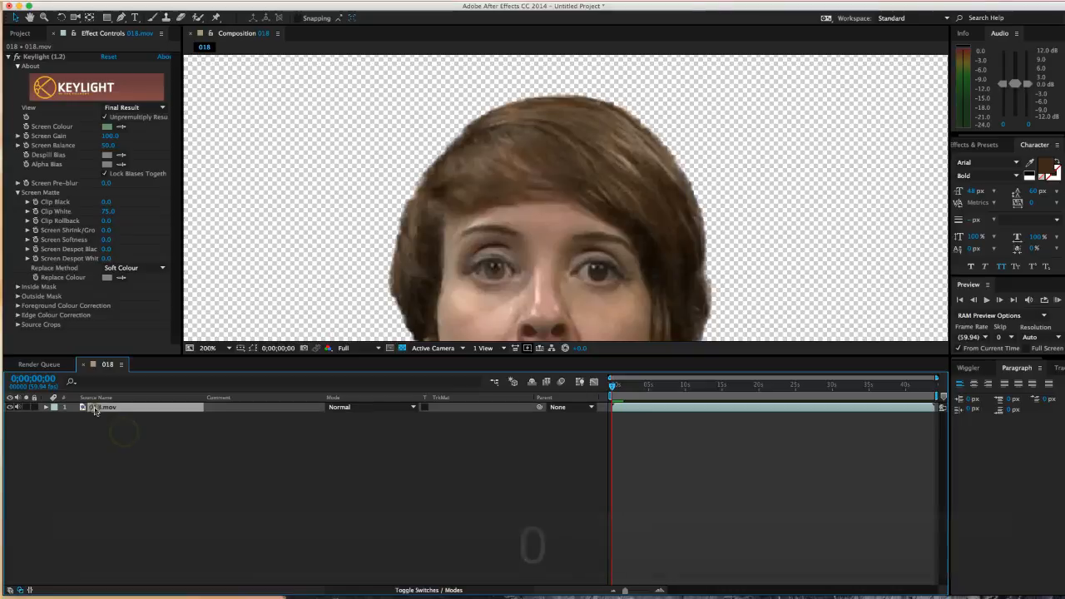
click(226, 349)
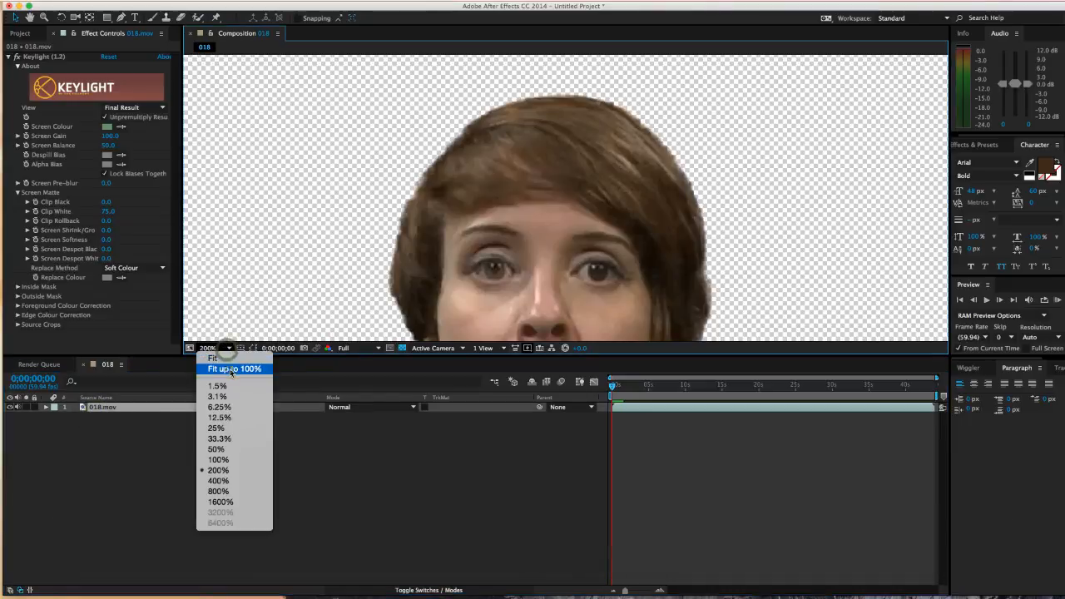
click(229, 370)
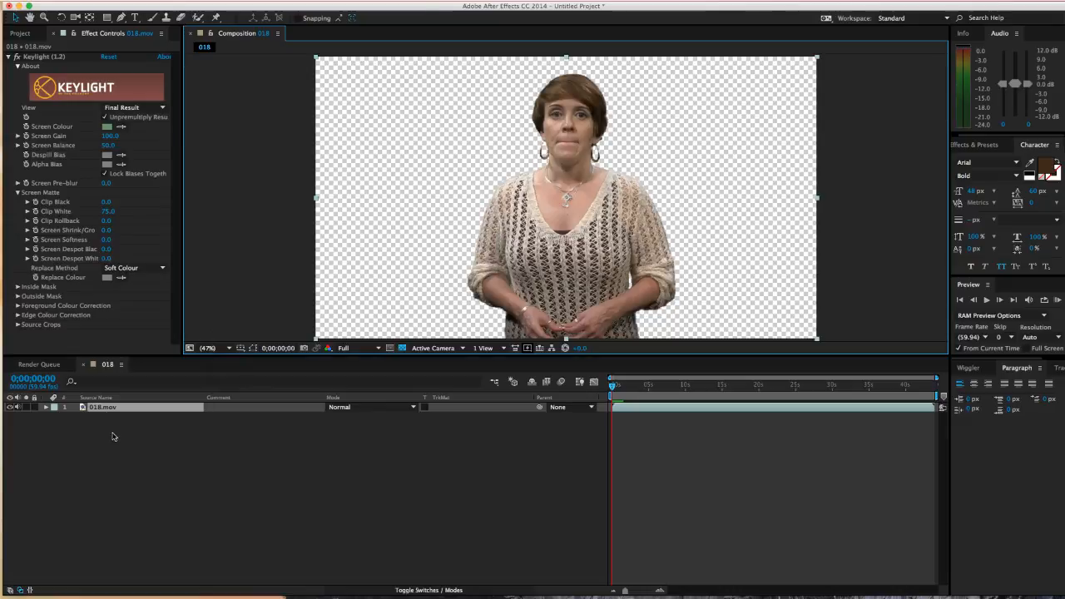
key(super+d)
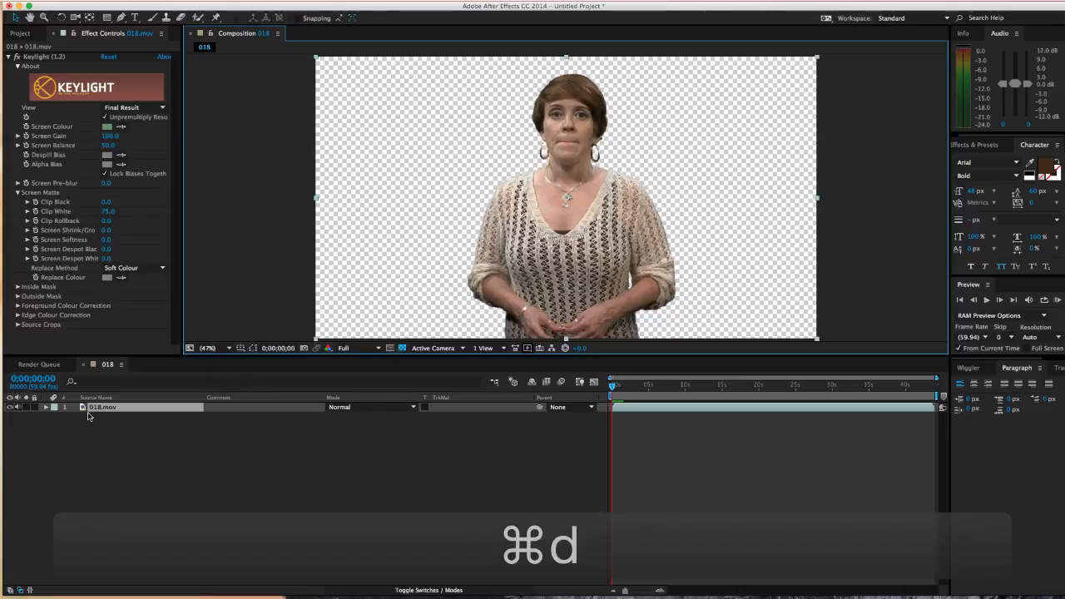
click(11, 409)
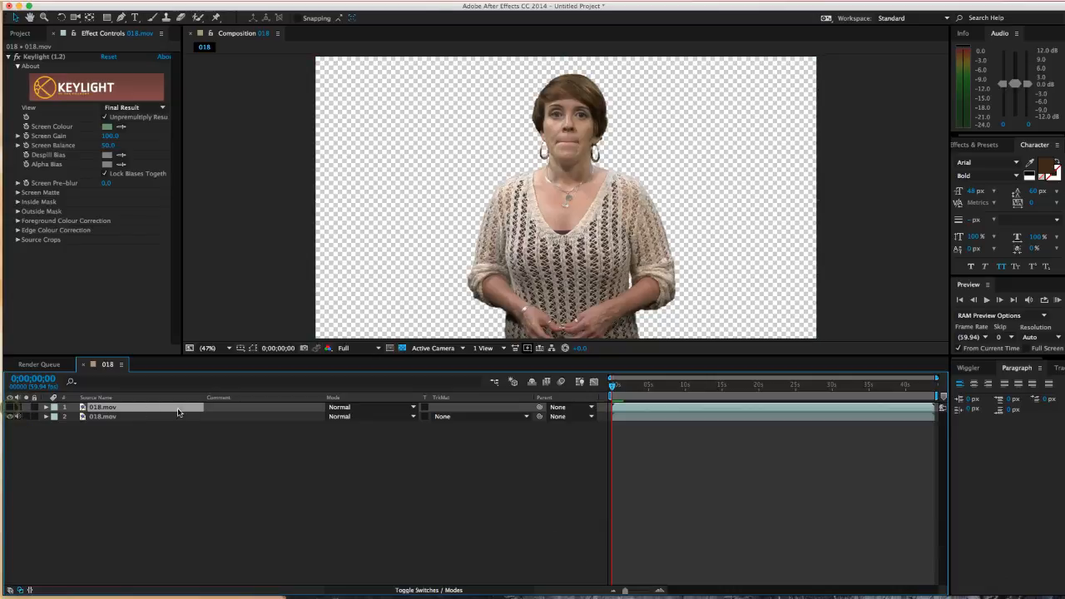
click(144, 443)
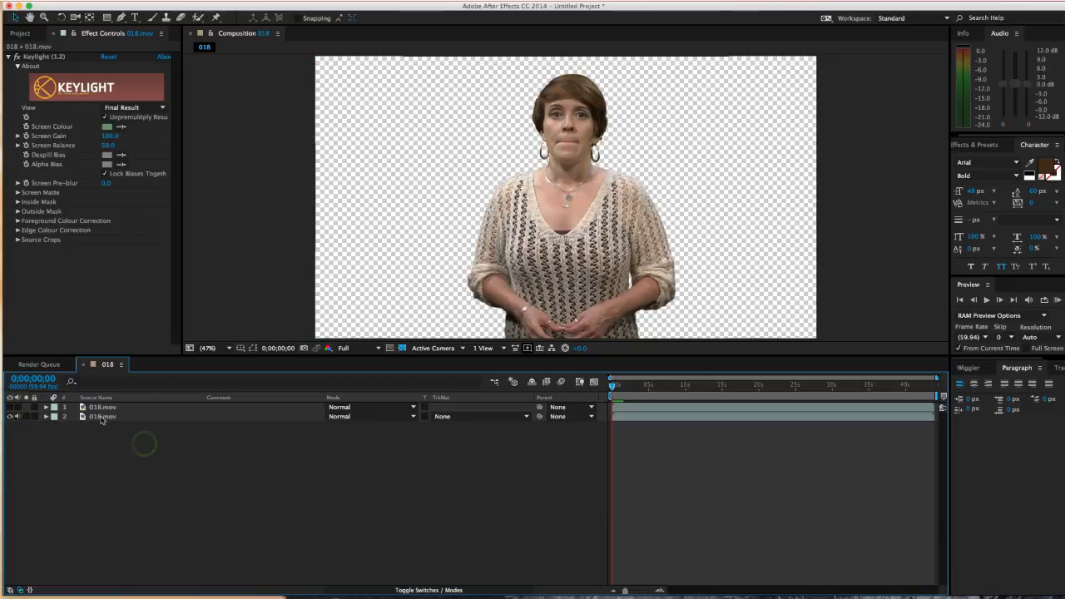
click(102, 417)
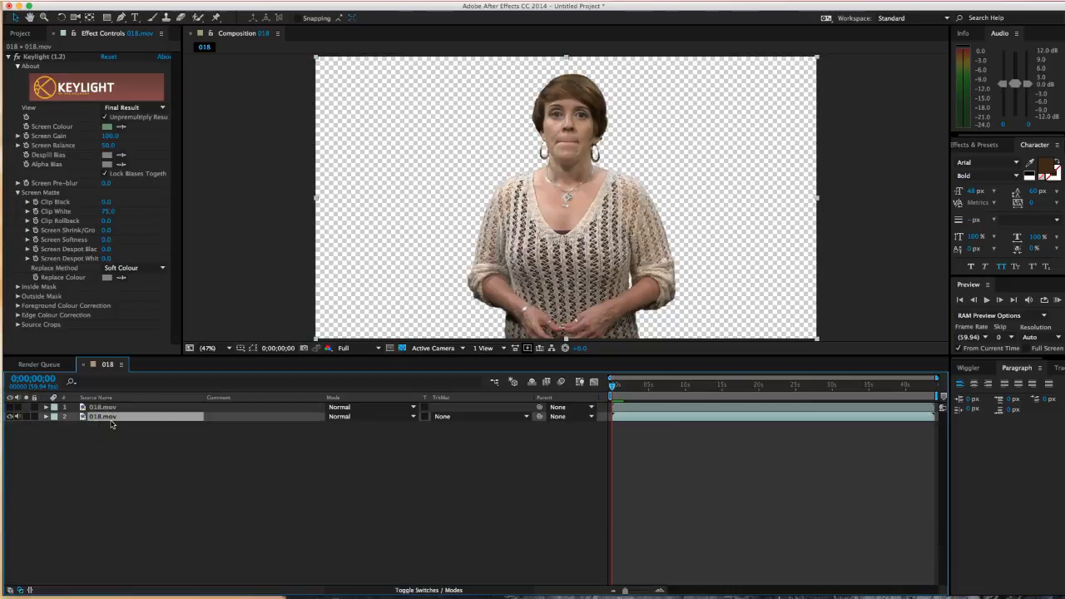
click(132, 455)
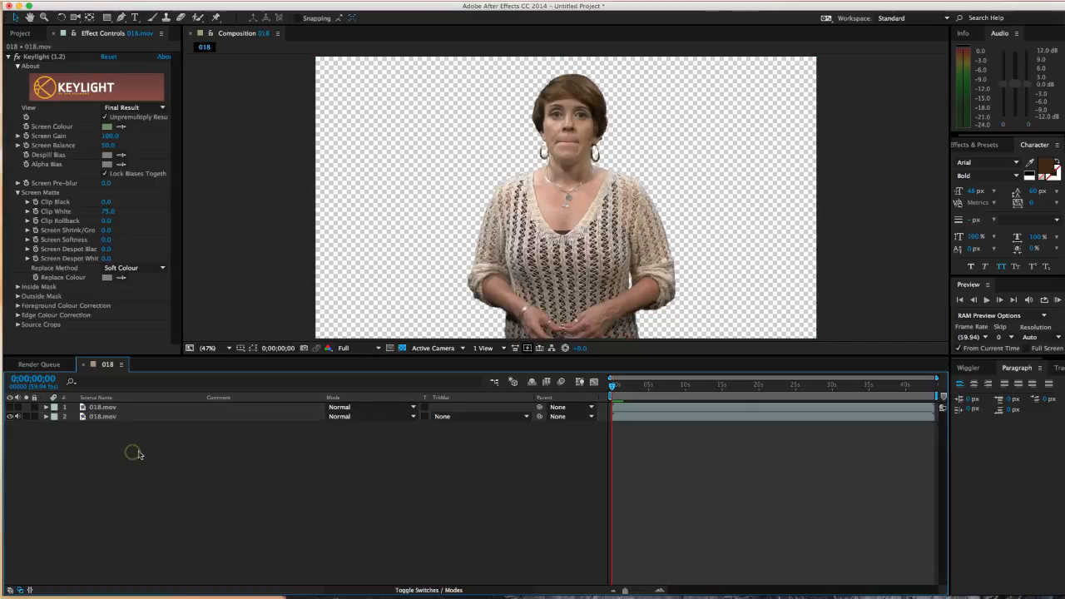
click(92, 418)
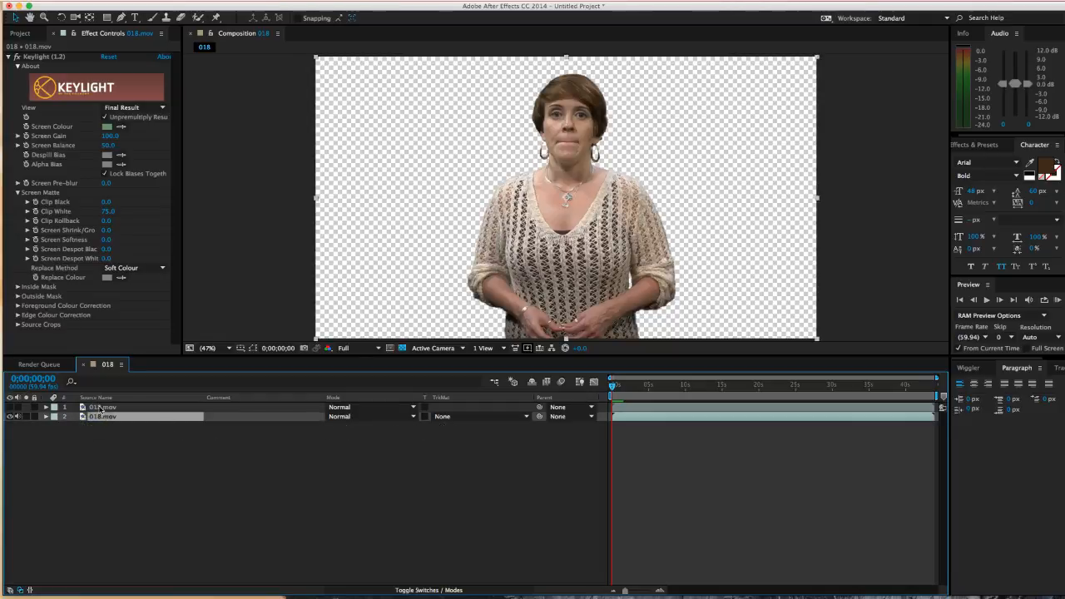
- Rename the upper 018.mov layer as Top Layer
click(101, 407)
key(Return)
text(Top La)
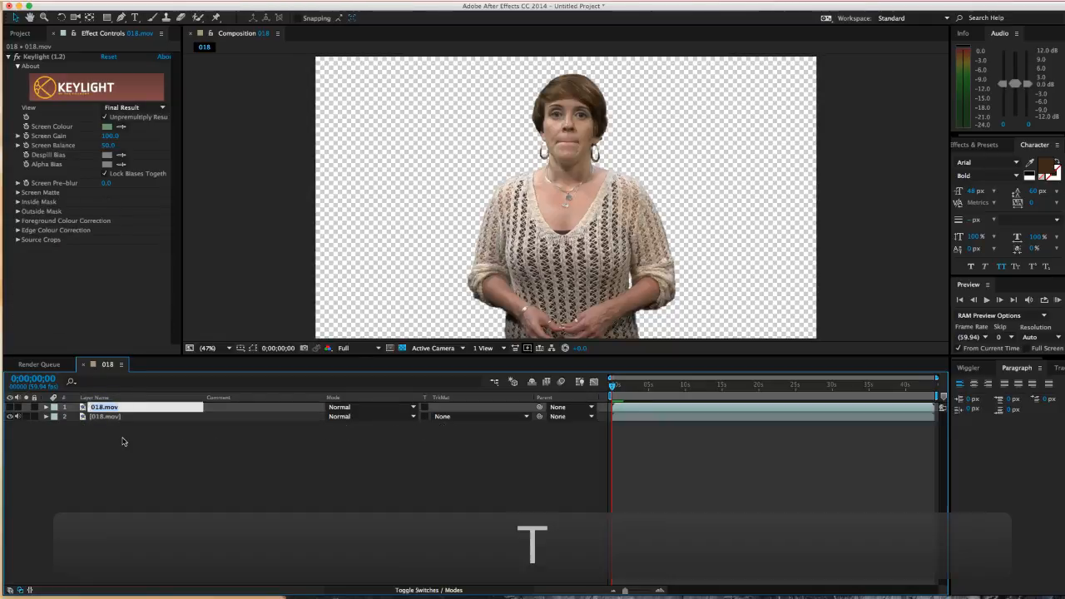
text(ter)
key(Return)
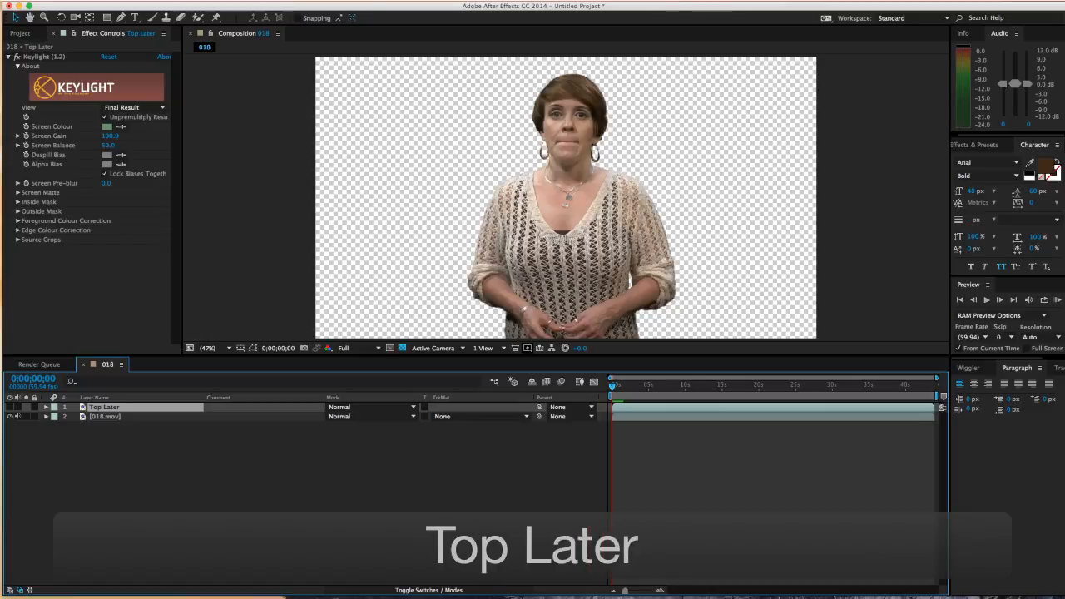
key(Return)
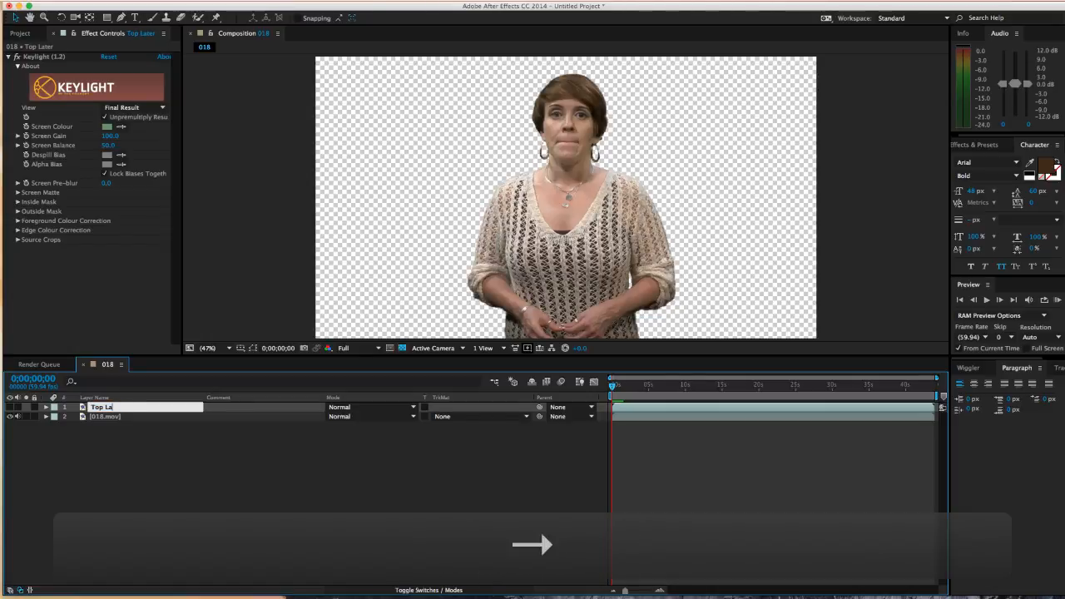
text(yer)
key(Return)
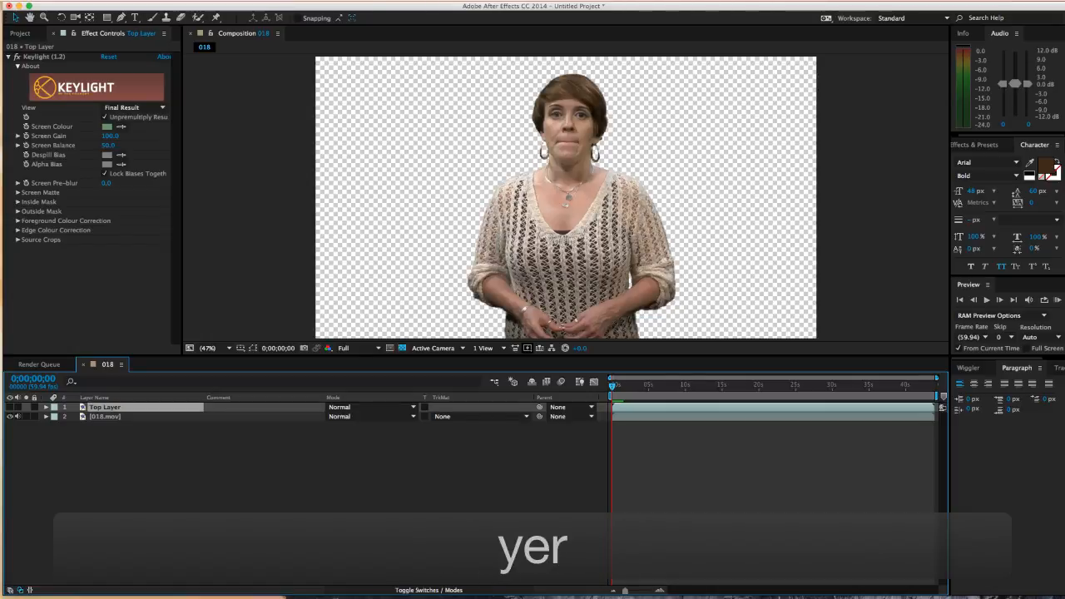
- Rename the lower 018.mov layer as Bottom Layer
click(108, 416)
key(Return)
text(Bottom Lat)
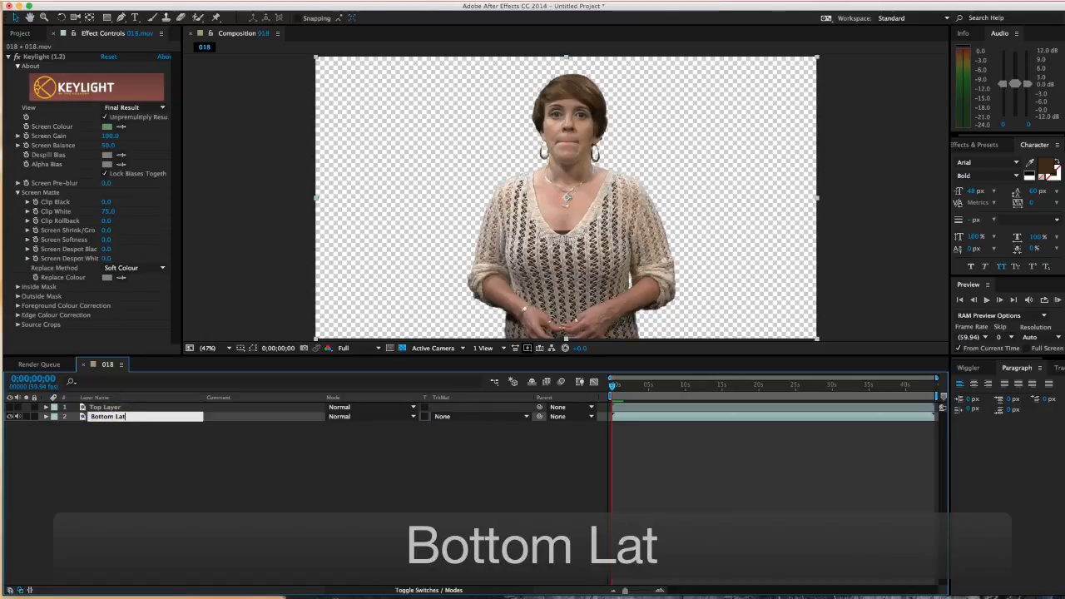
key(BackSpace)
text(yer)
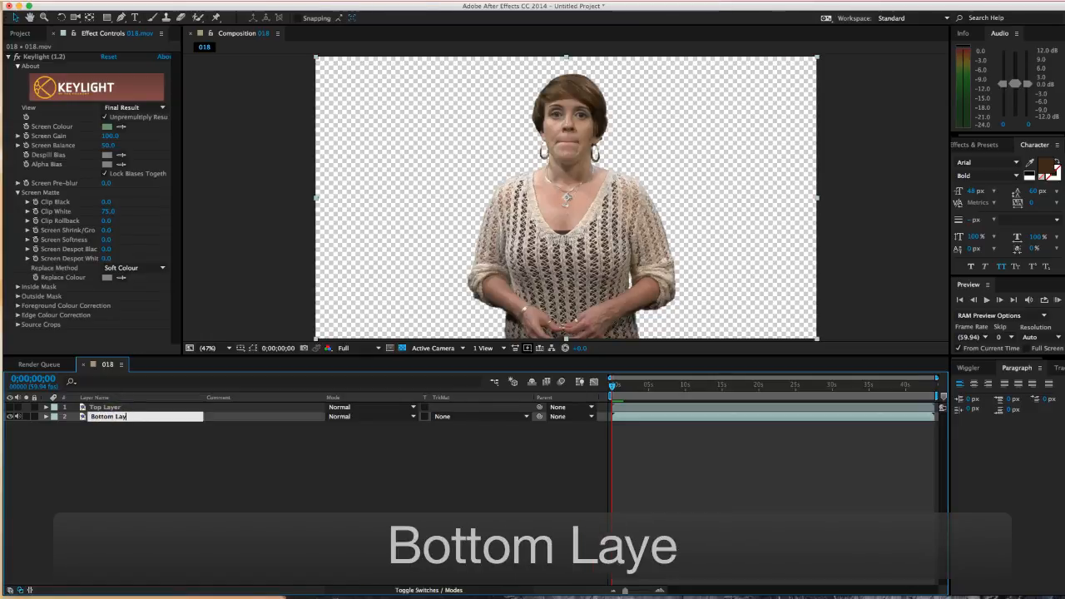
key(Return)
click(105, 450)
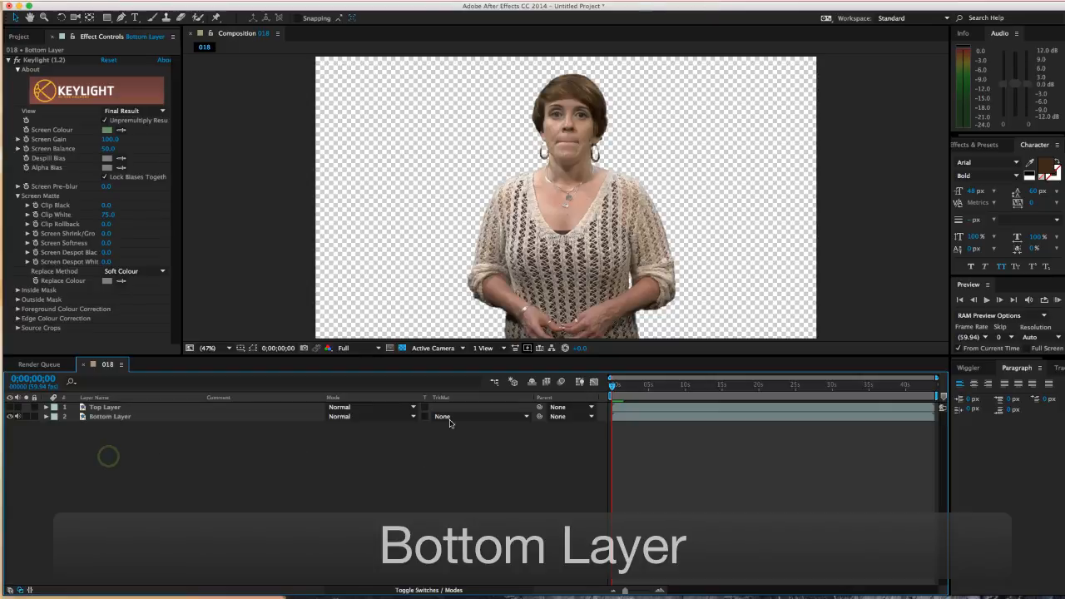
- Set the track matte of Bottom Layer to Alpha Matte "Top Layer"
click(109, 418)
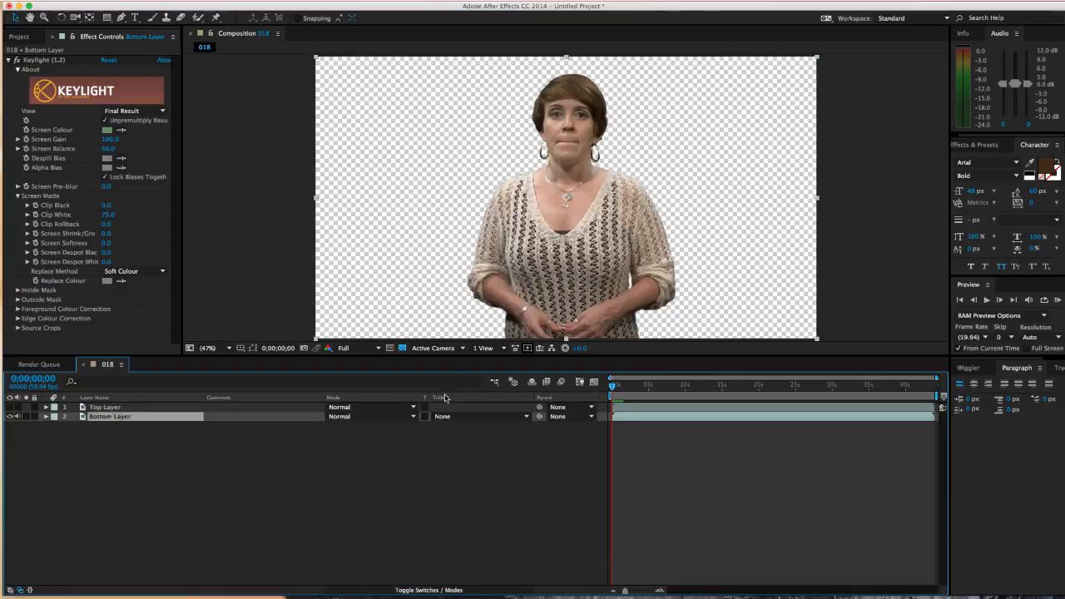
click(426, 590)
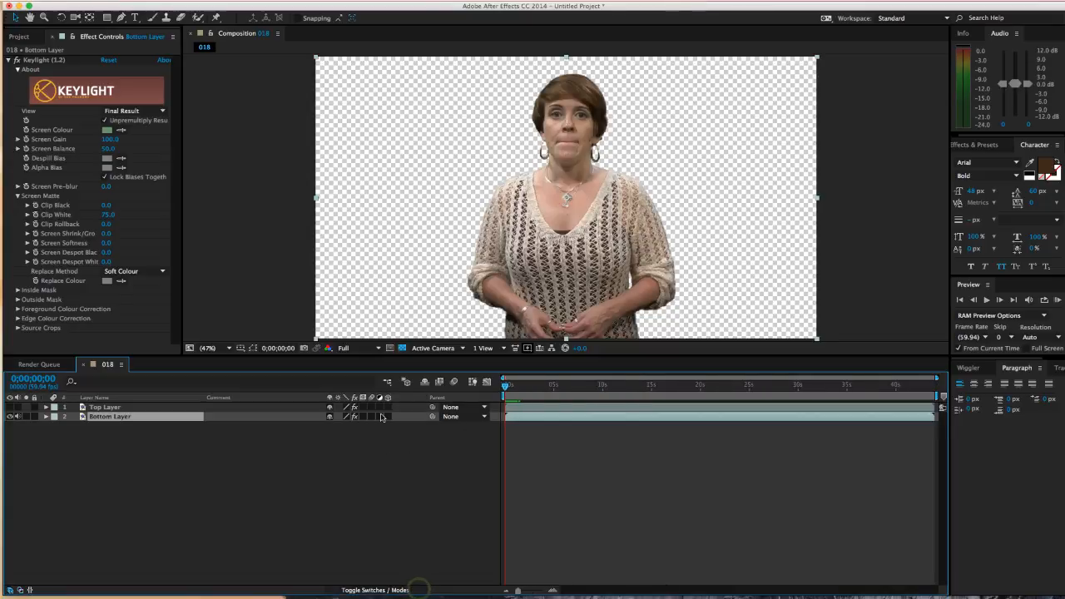
click(384, 590)
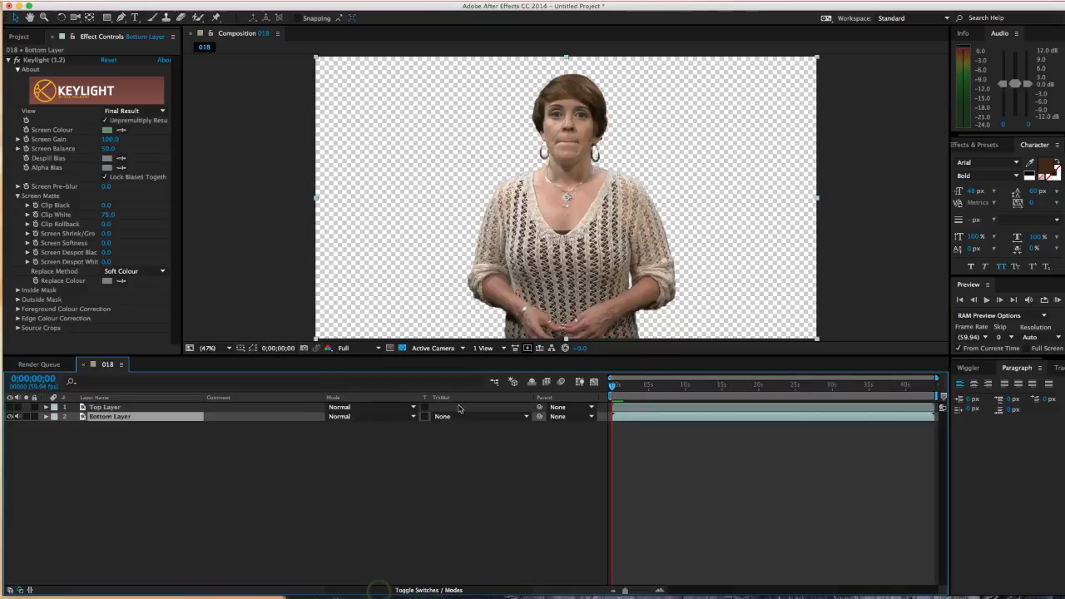
click(464, 418)
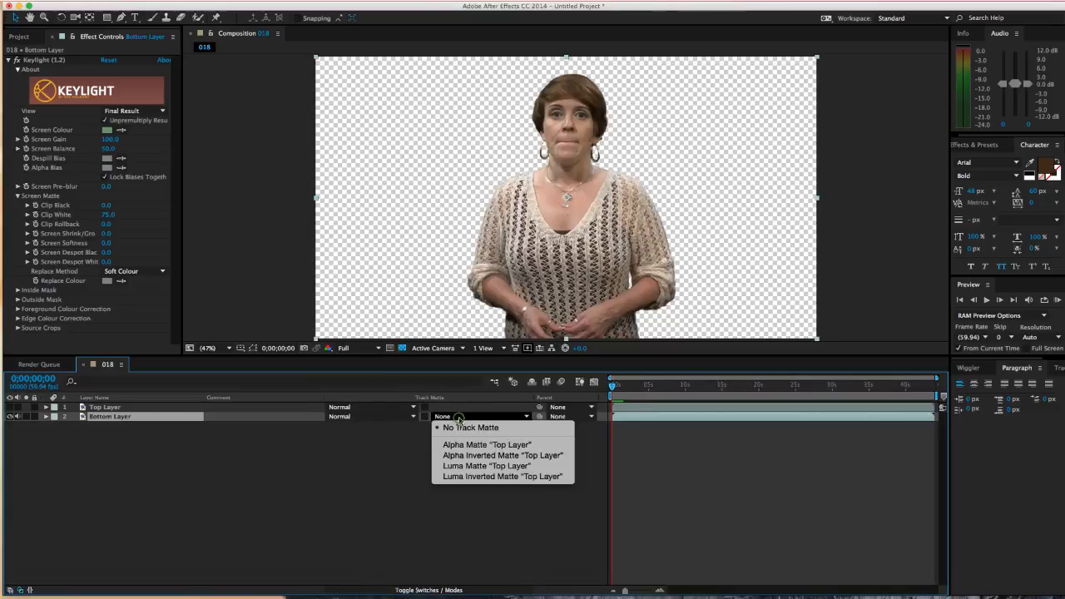
click(521, 446)
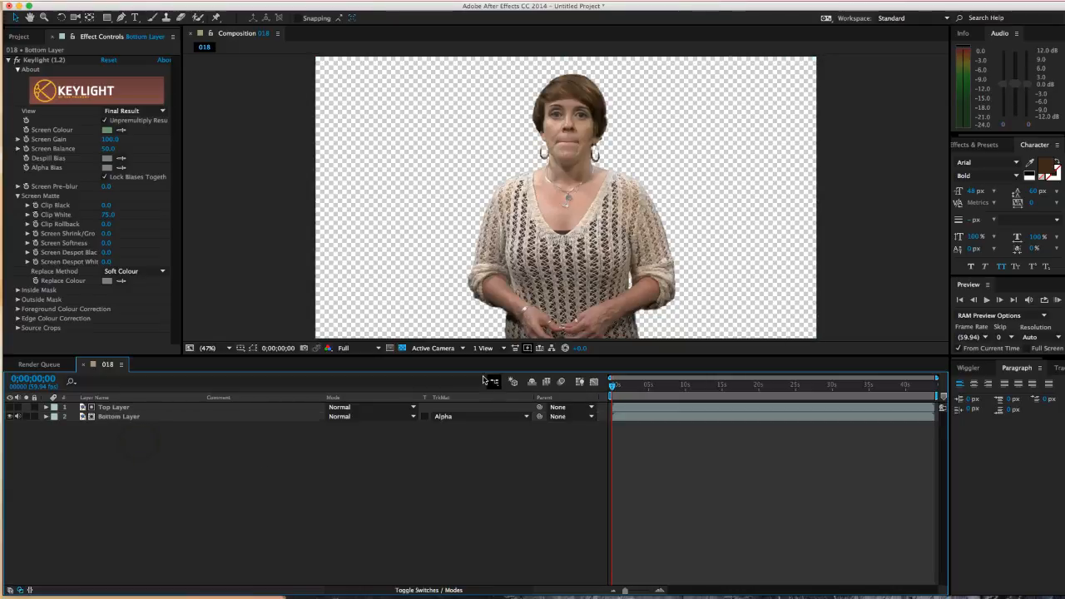
- Delete the Keylight effect from Bottom Layer
click(114, 418)
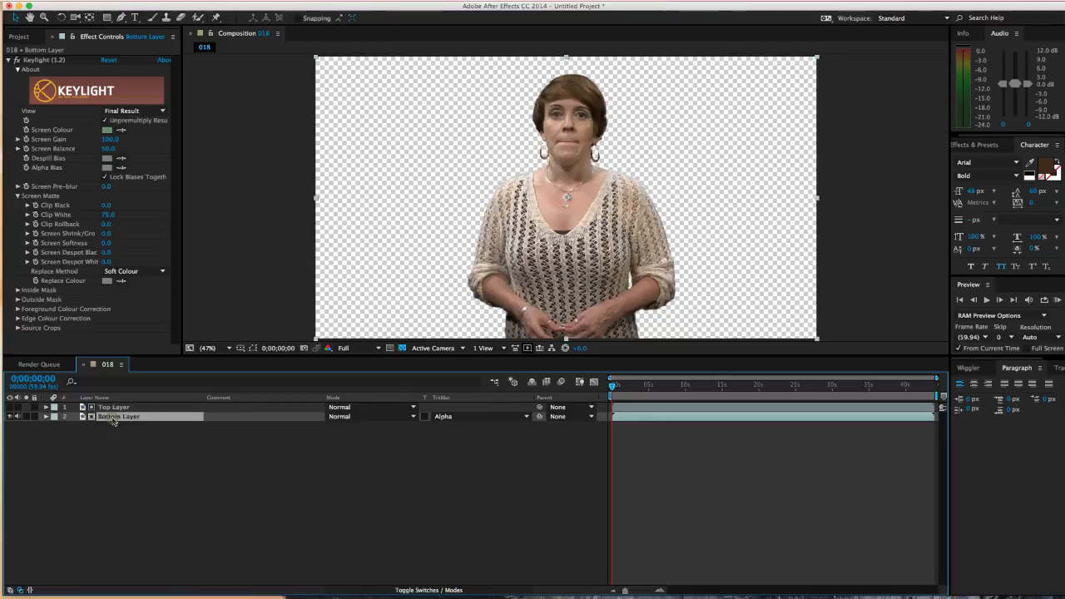
click(41, 61)
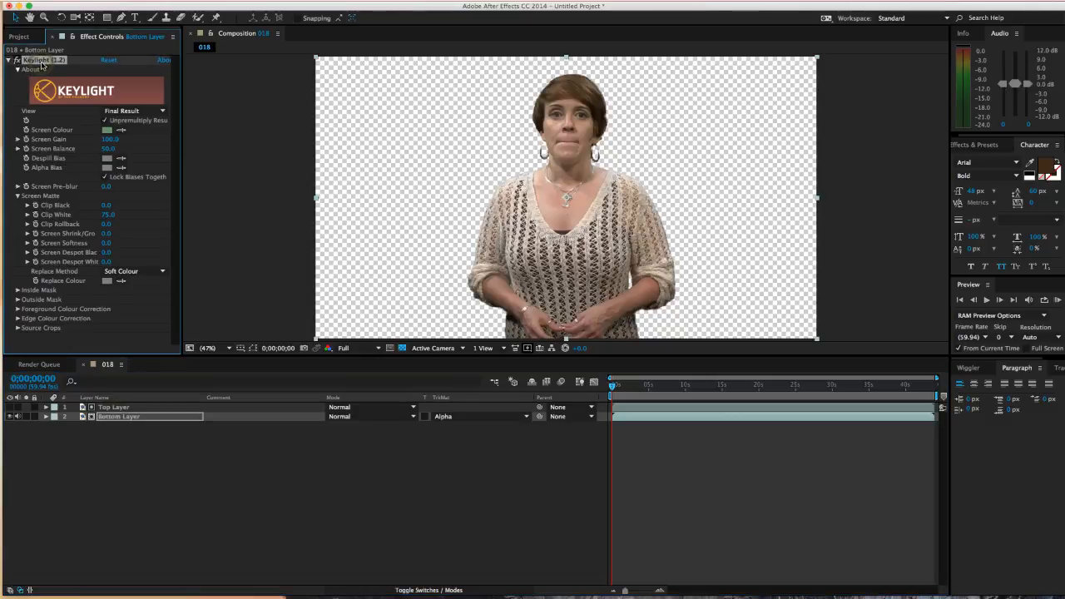
key(Delete)
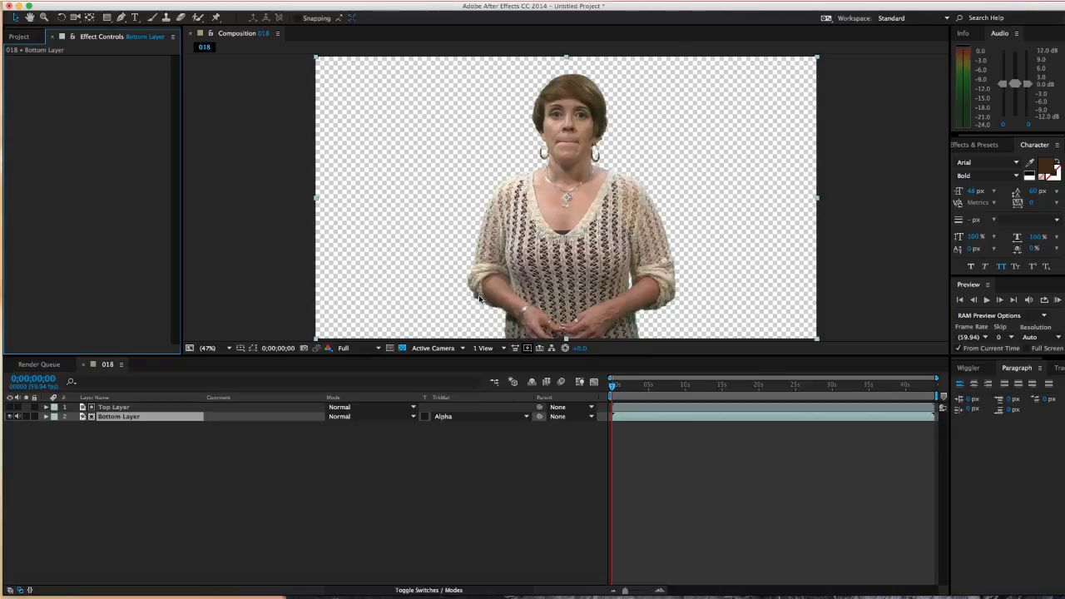
- Apply the Advanced Spill Suppressor effect to Bottom Layer to clean the green fringe around the sleeve edges
key(space)
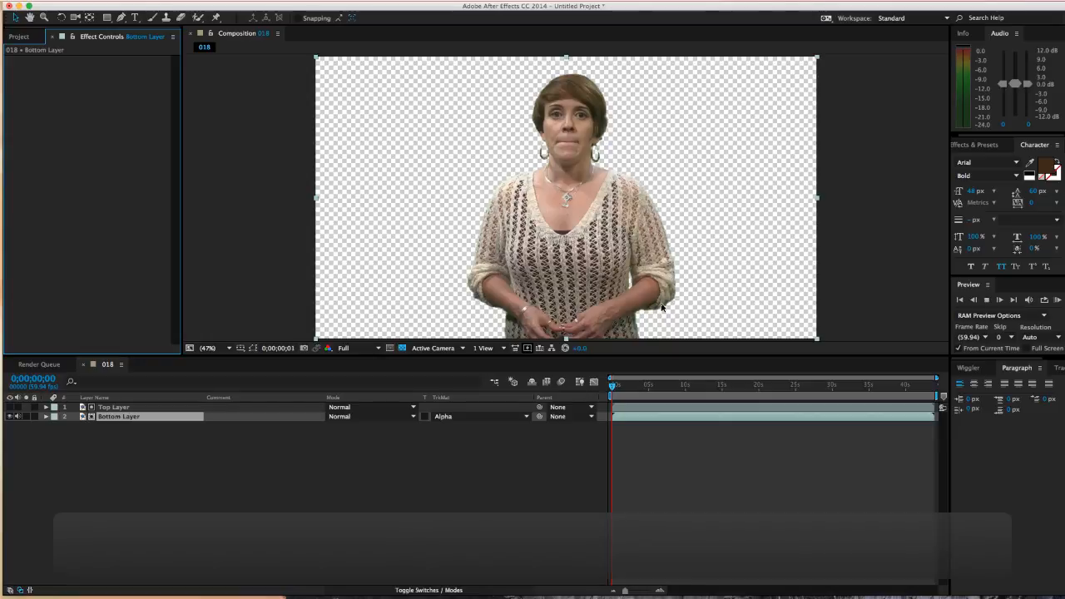
scroll(665, 302, up, 7)
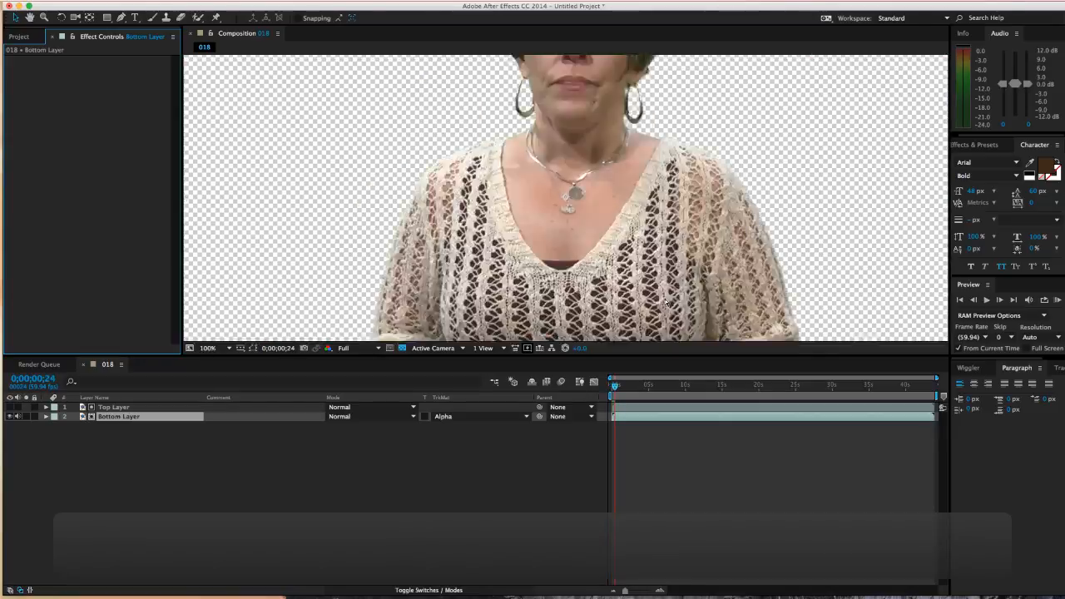
scroll(690, 304, down, 3)
drag(800, 288, 587, 22)
drag(704, 229, 635, 117)
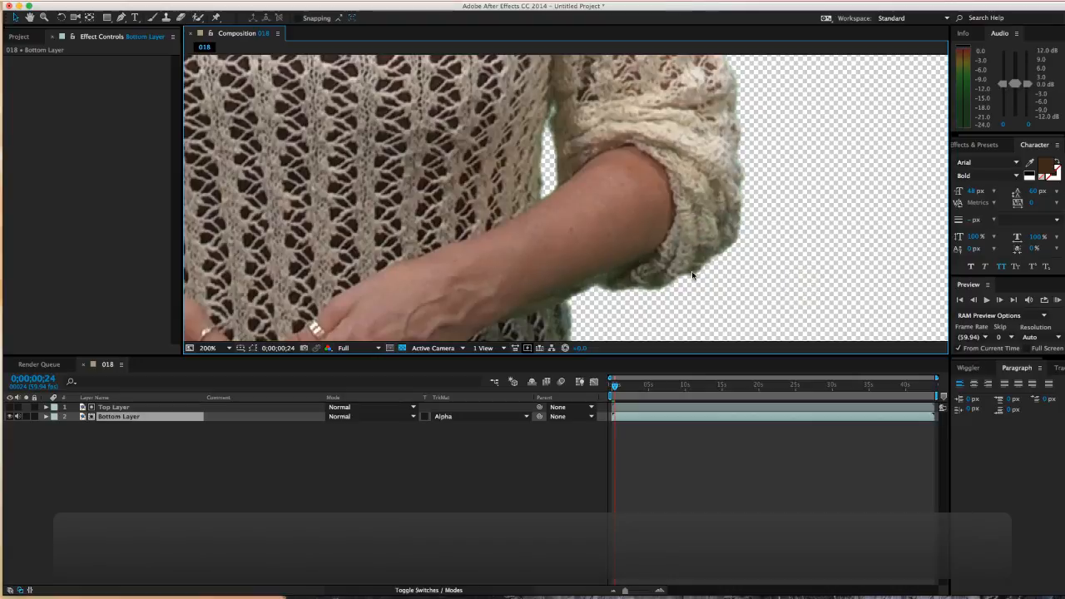
click(126, 447)
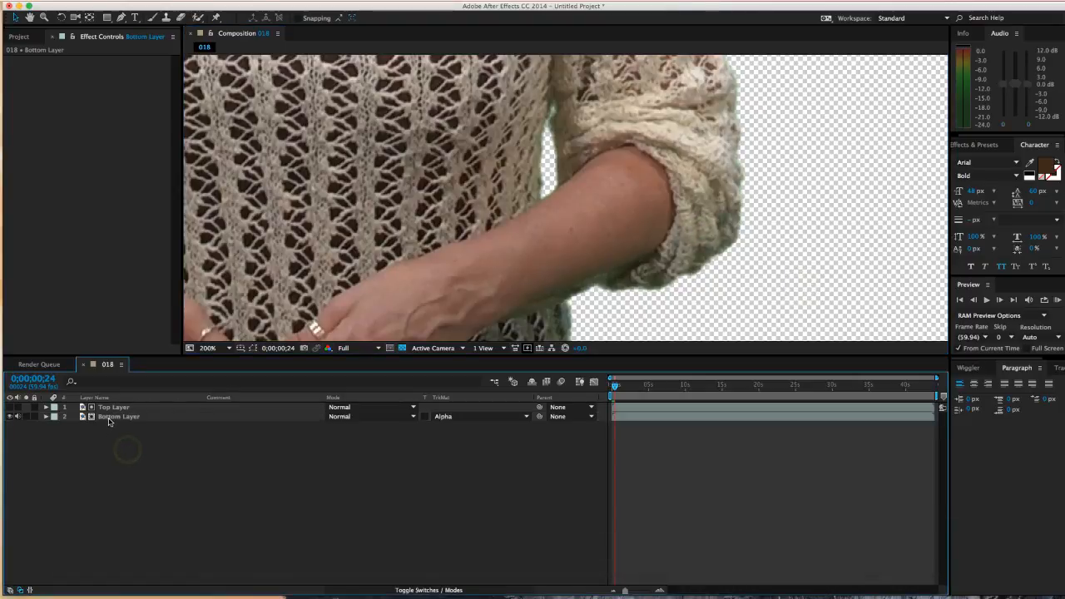
click(109, 418)
click(233, 0)
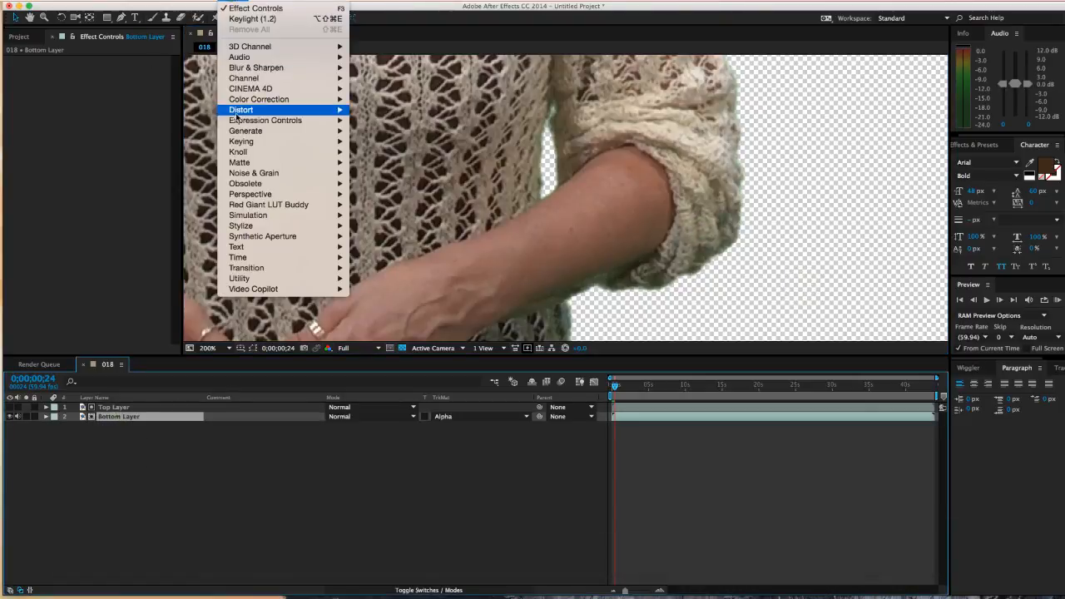
mouse_move(247, 151)
click(384, 141)
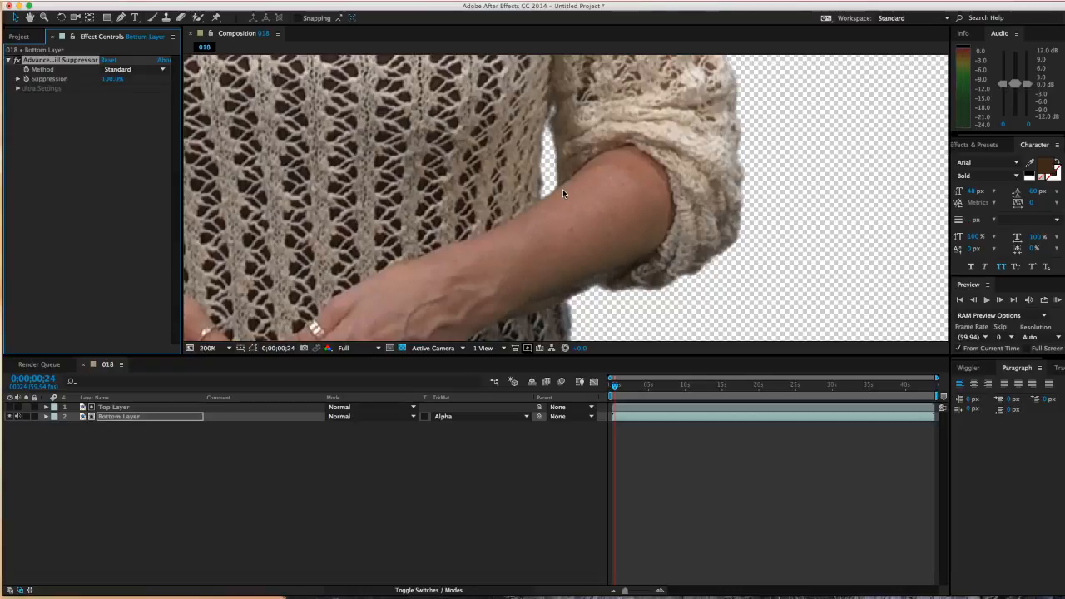
- Play the shot with the whole frame in view and compare the effects on Bottom Layer and Top Layer
click(208, 348)
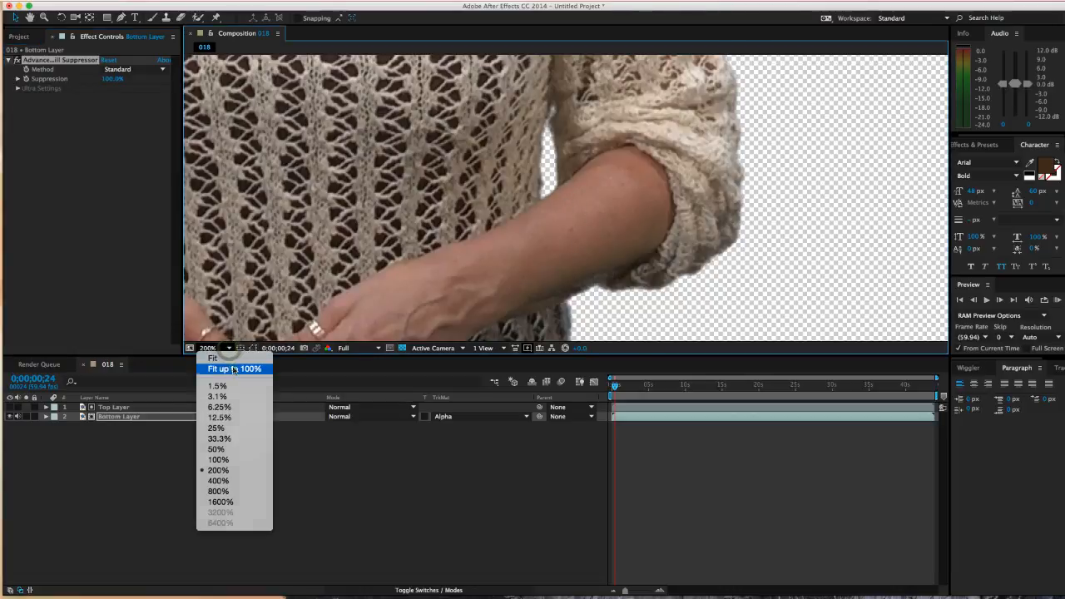
click(232, 367)
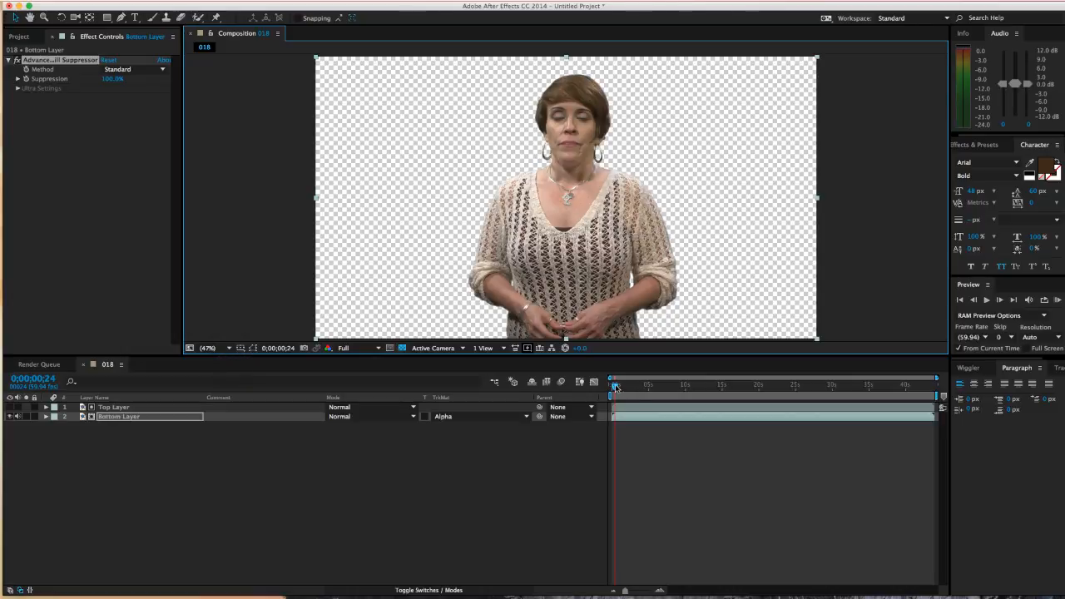
click(614, 387)
key(space)
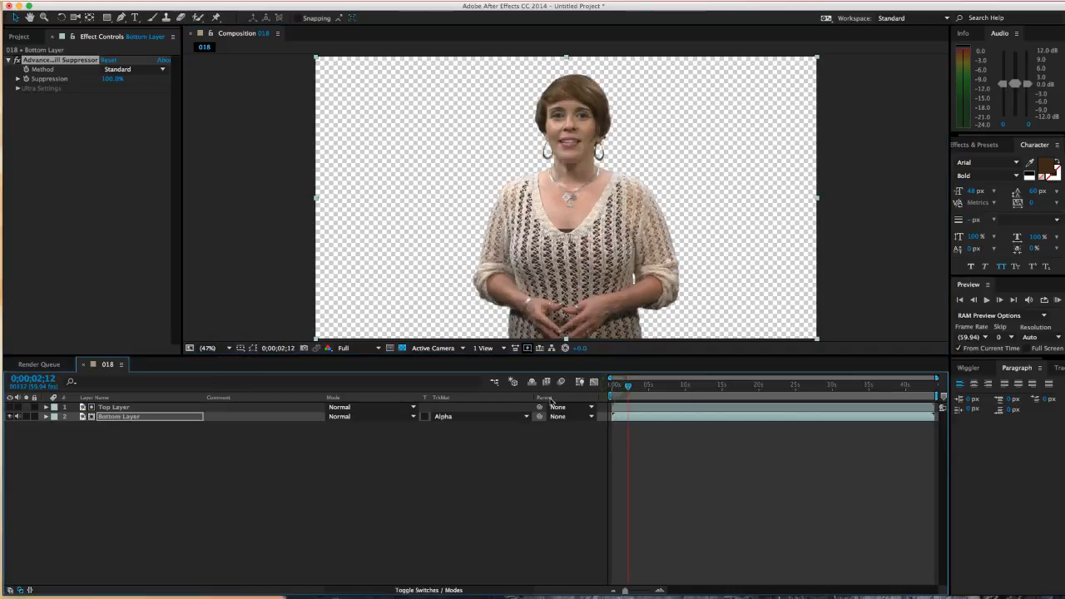
click(112, 452)
click(115, 418)
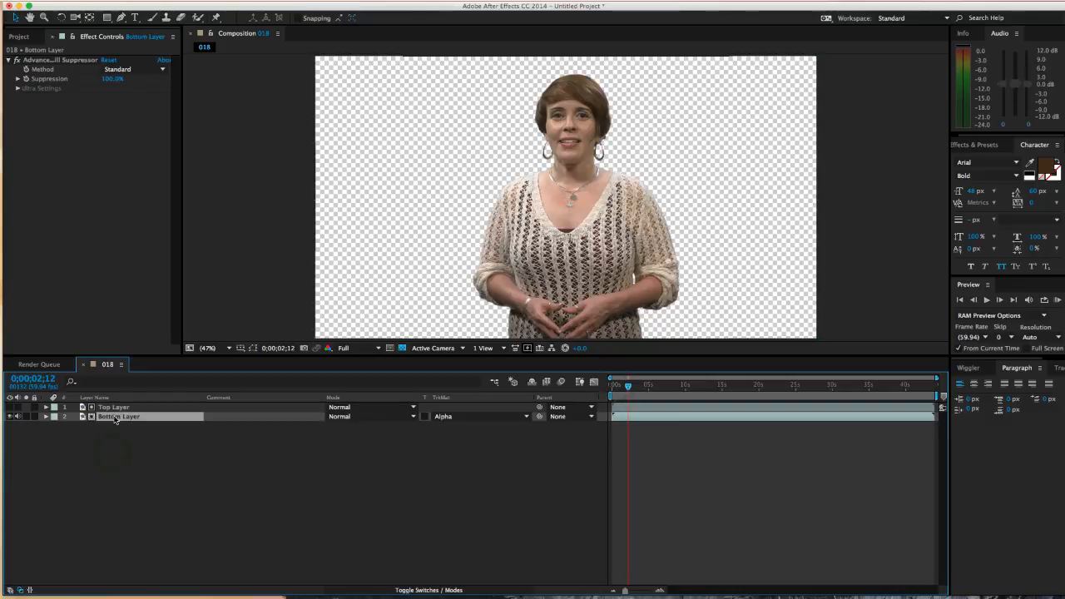
click(113, 407)
click(115, 417)
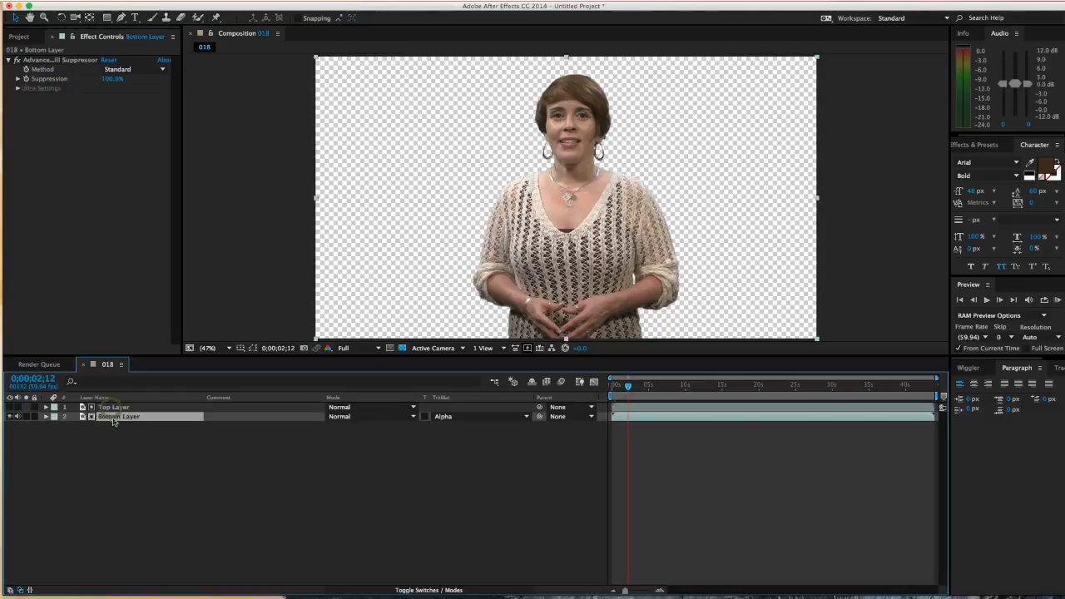
click(113, 407)
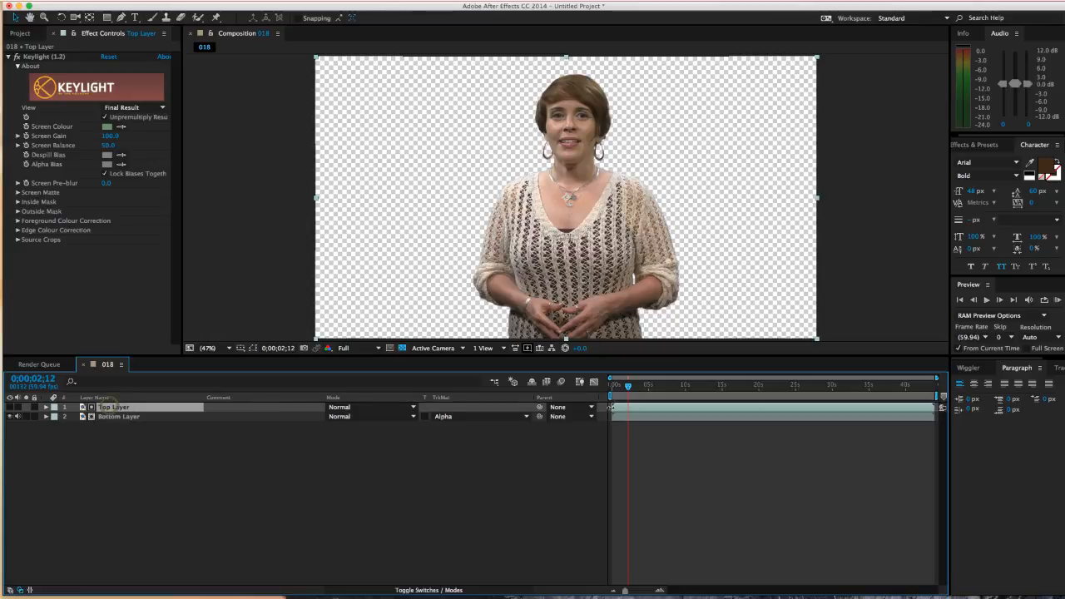
- Examine the keyed edges around the earrings and hair up close and play RAM previews from about one second in
scroll(634, 193, up, 7)
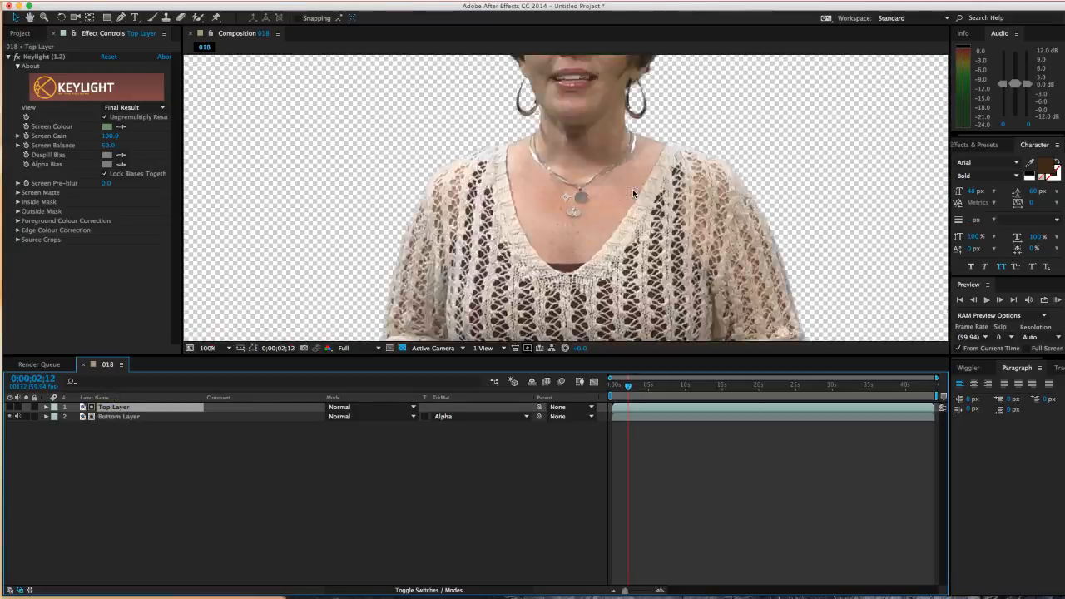
drag(663, 157, 634, 178)
scroll(633, 178, up, 15)
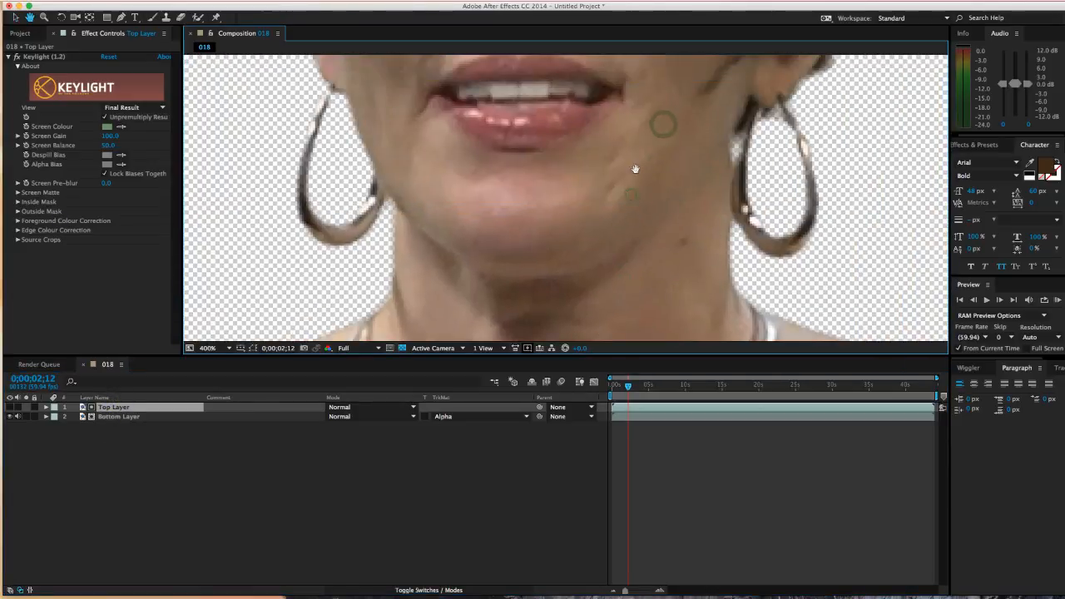
scroll(638, 295, down, 3)
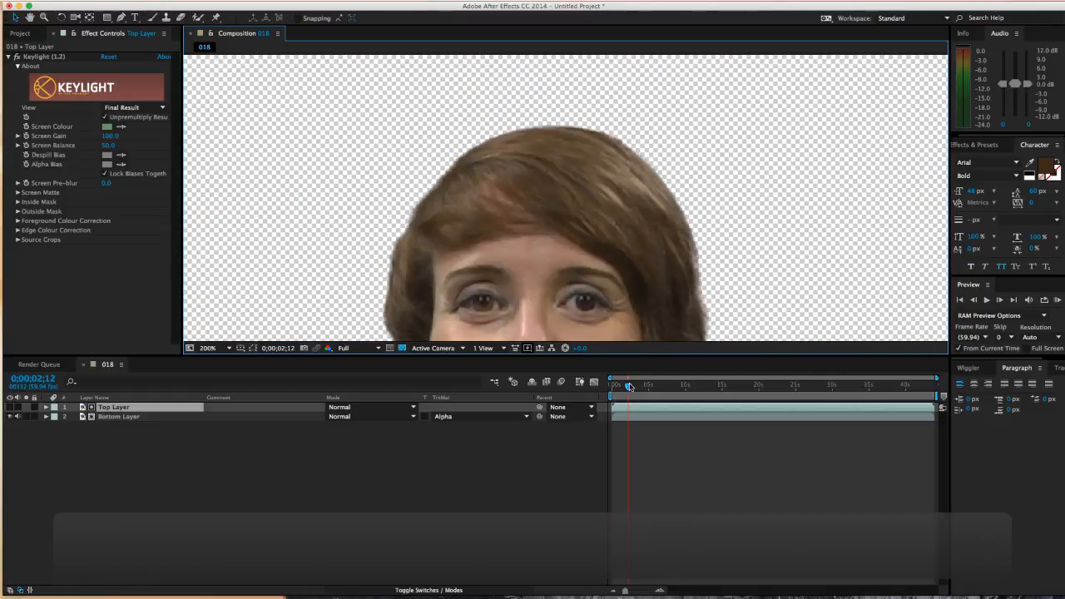
drag(630, 387, 626, 388)
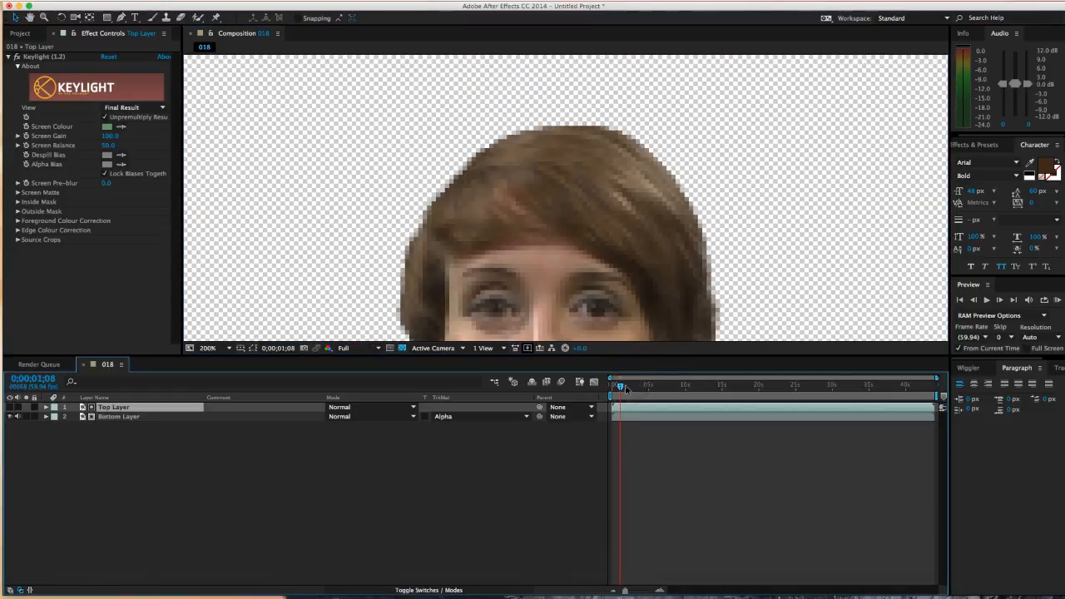
key(0)
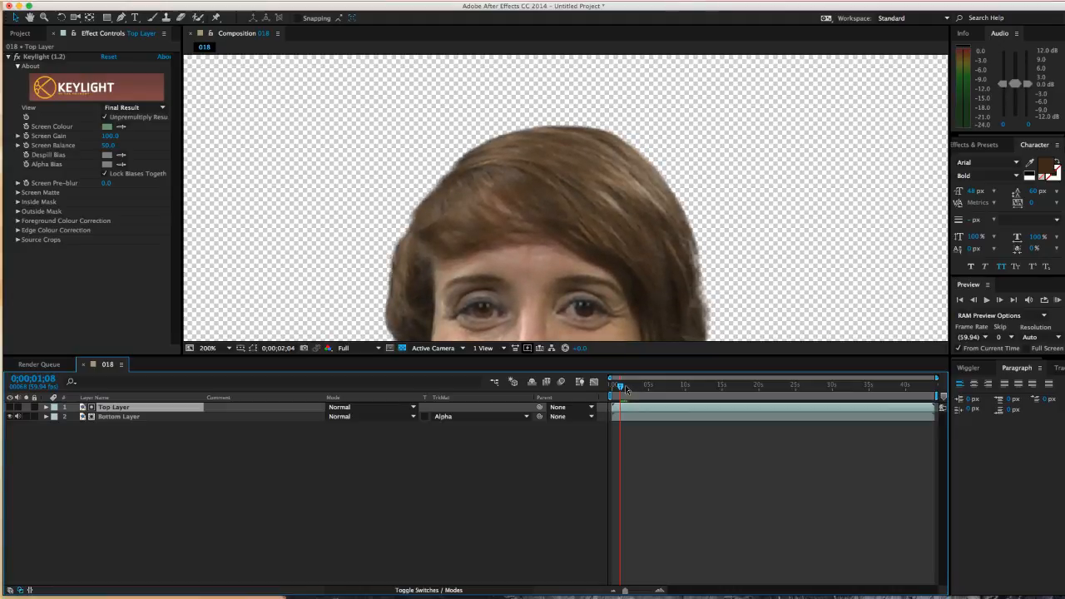
key(0)
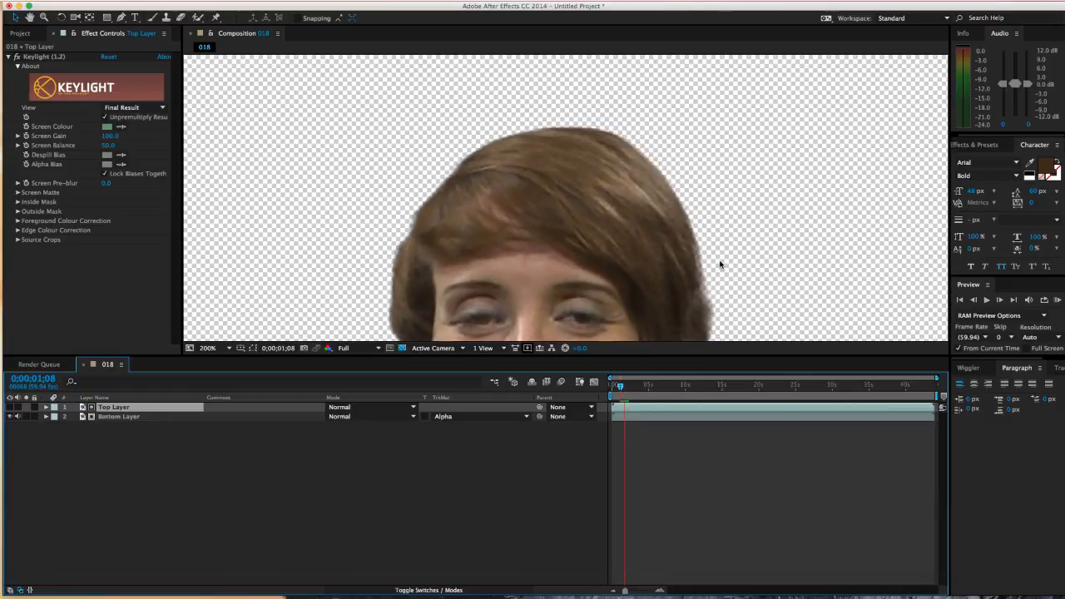
key(0)
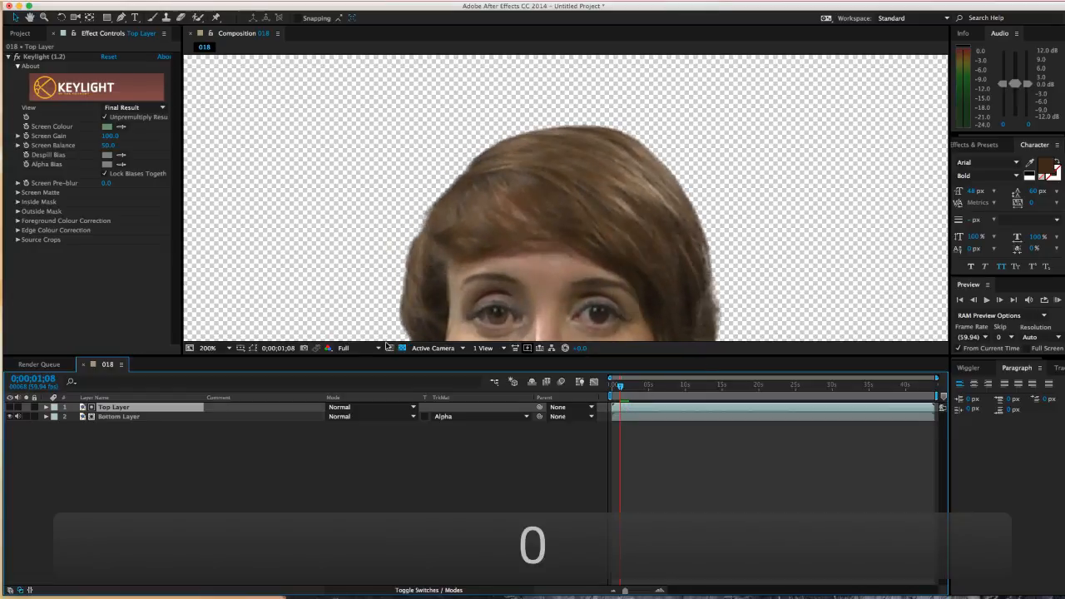
- Set Clip White to 53 in the Screen Matte settings of Top Layer's Keylight effect
click(117, 436)
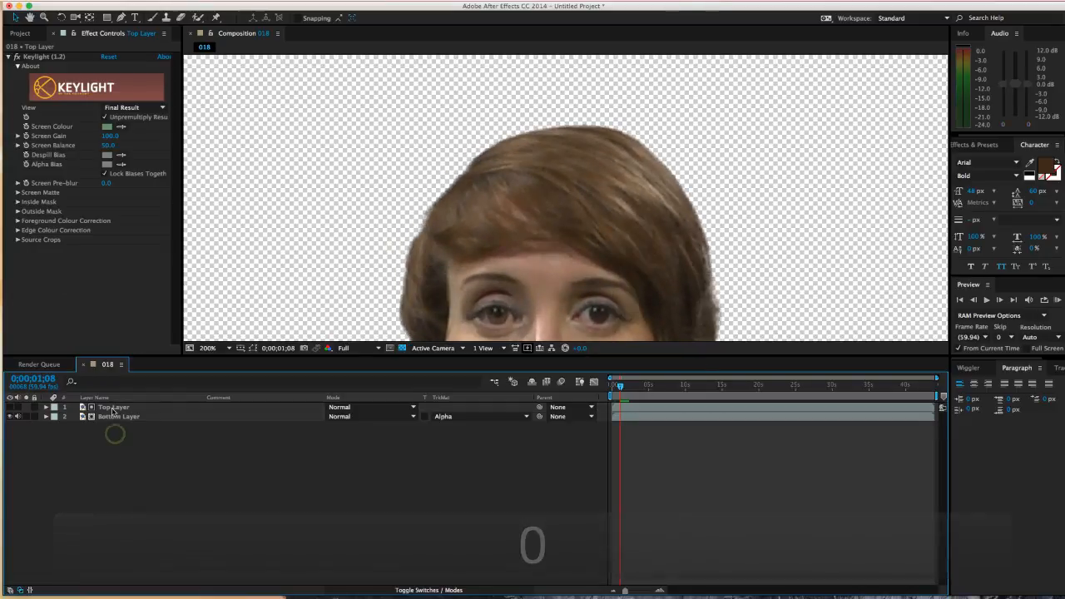
click(111, 408)
click(46, 57)
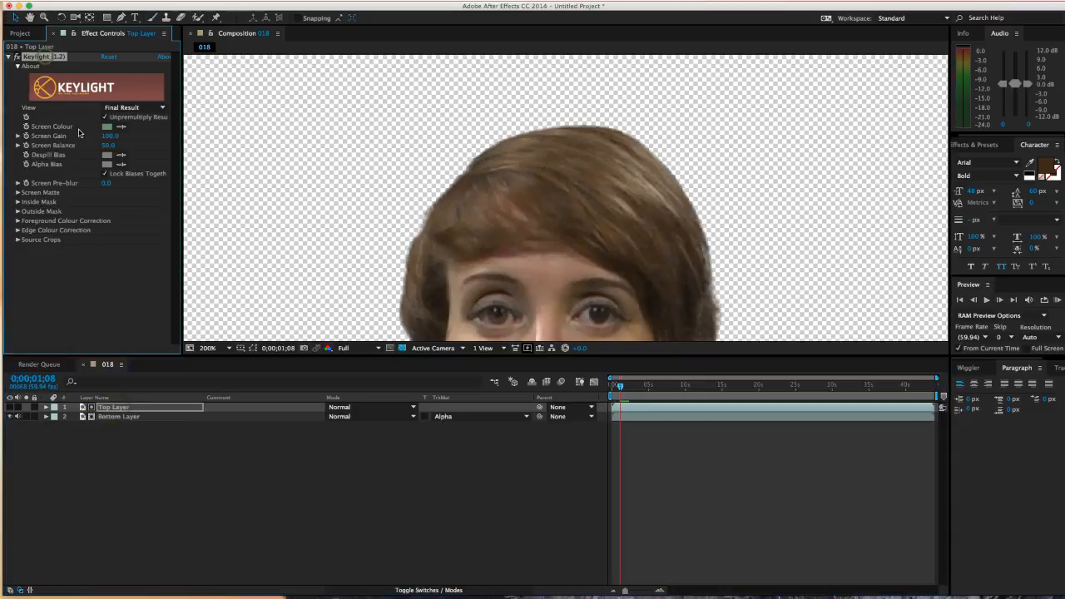
click(17, 192)
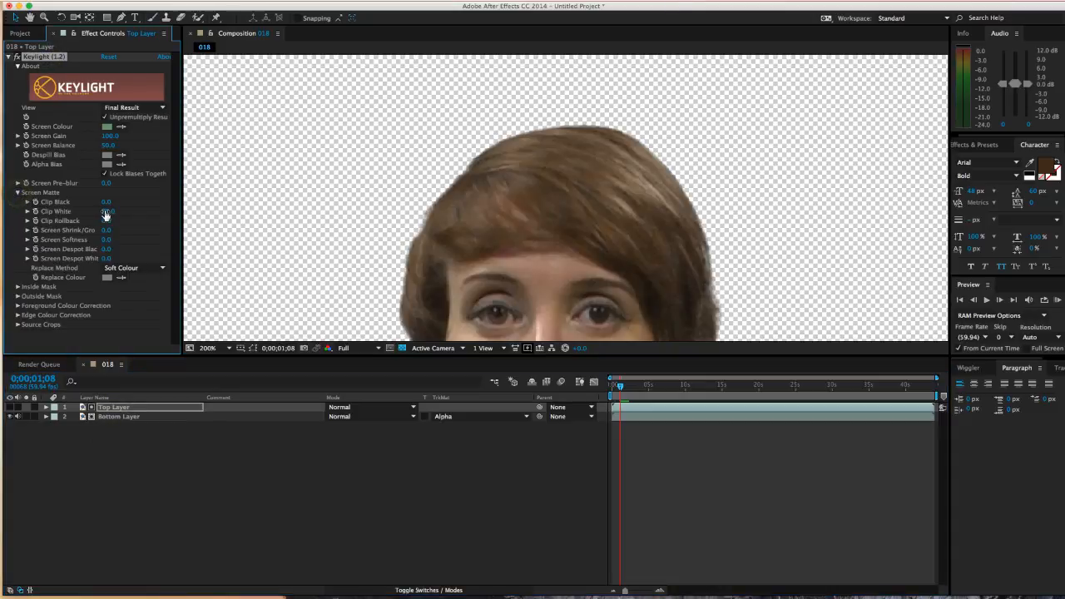
drag(103, 211, 93, 214)
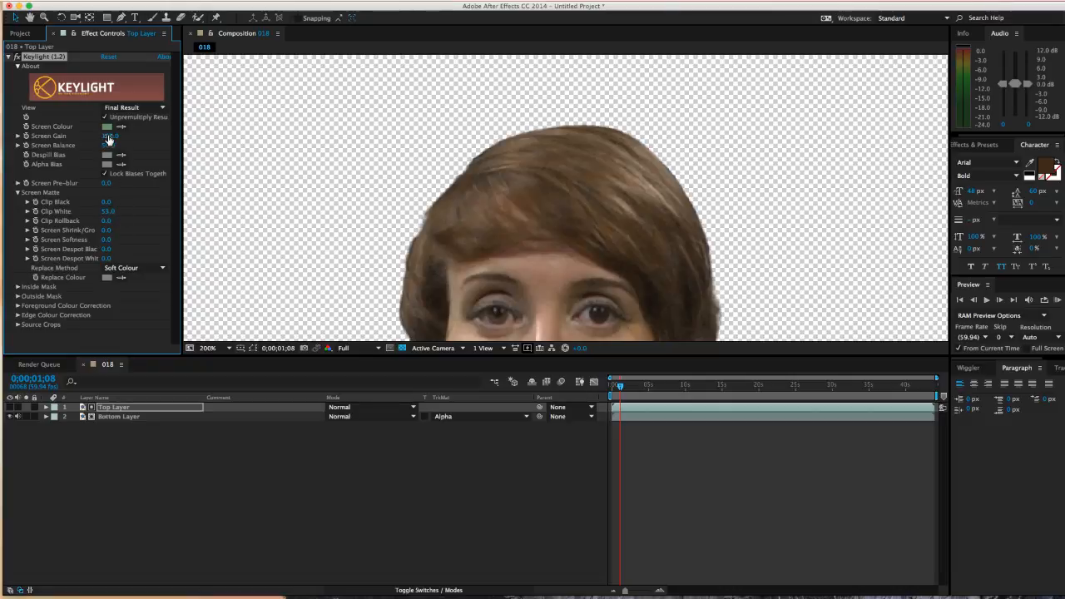
- Set the Keylight Screen Colour on Top Layer to green 59975A
click(106, 126)
drag(105, 126, 54, 125)
click(237, 76)
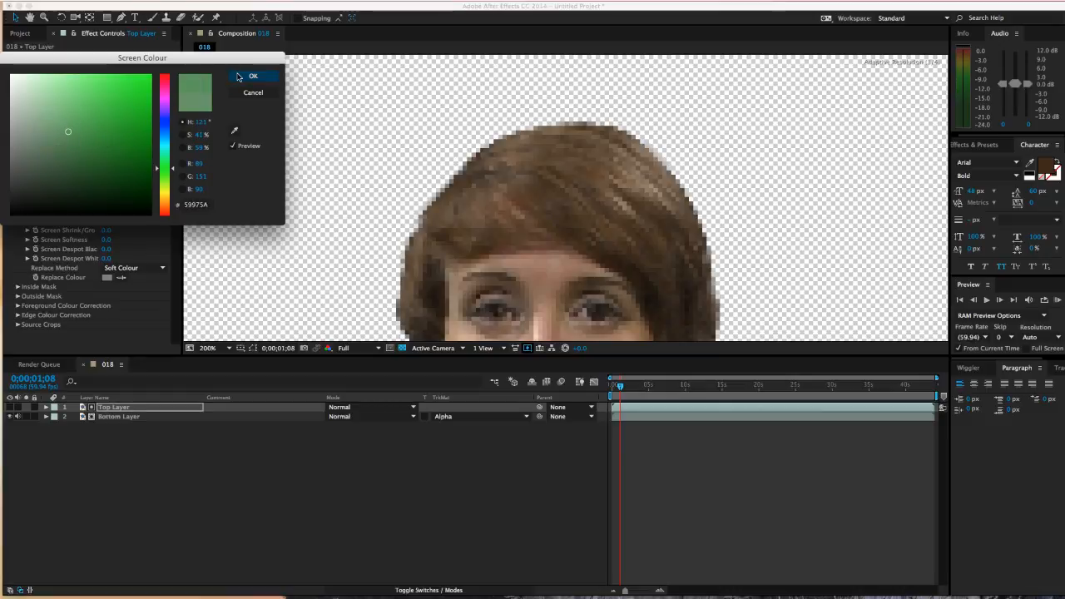
- Play a RAM preview of the keyed hair from about one second in and inspect the whole frame
click(620, 385)
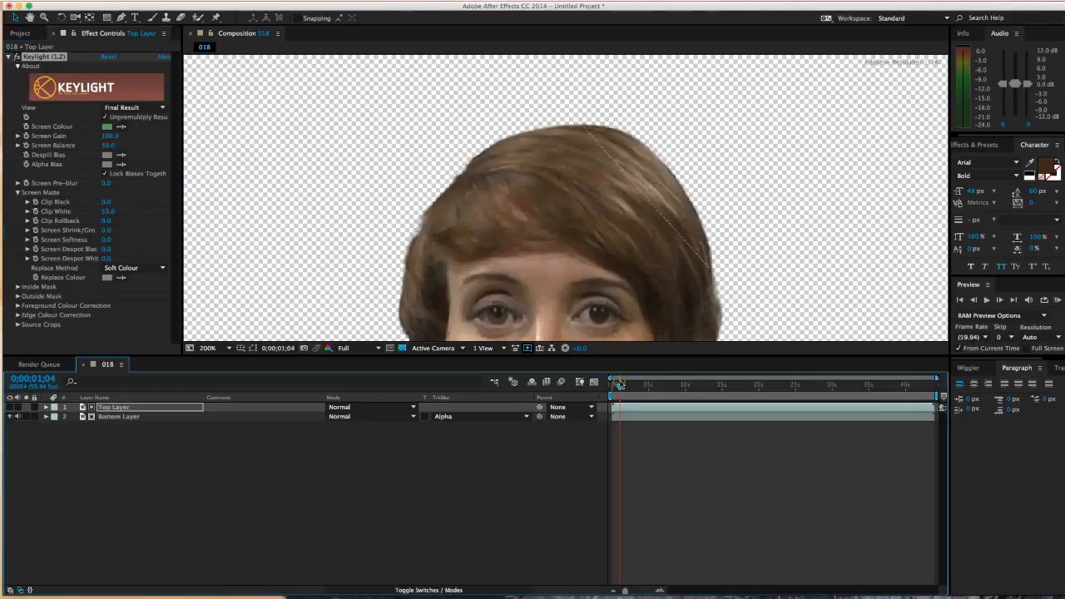
key(KP_0)
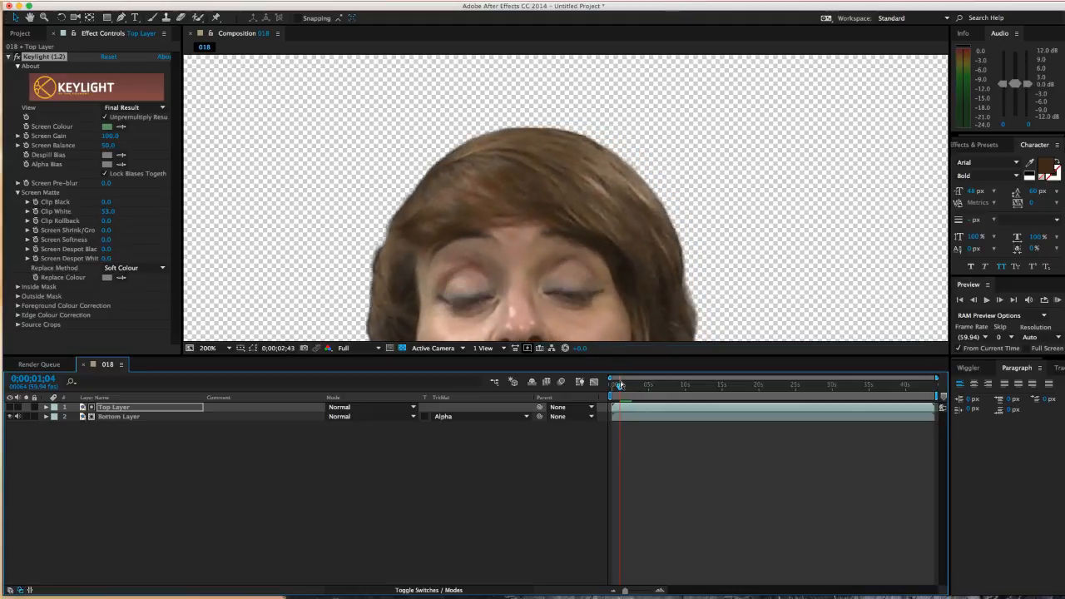
key(0)
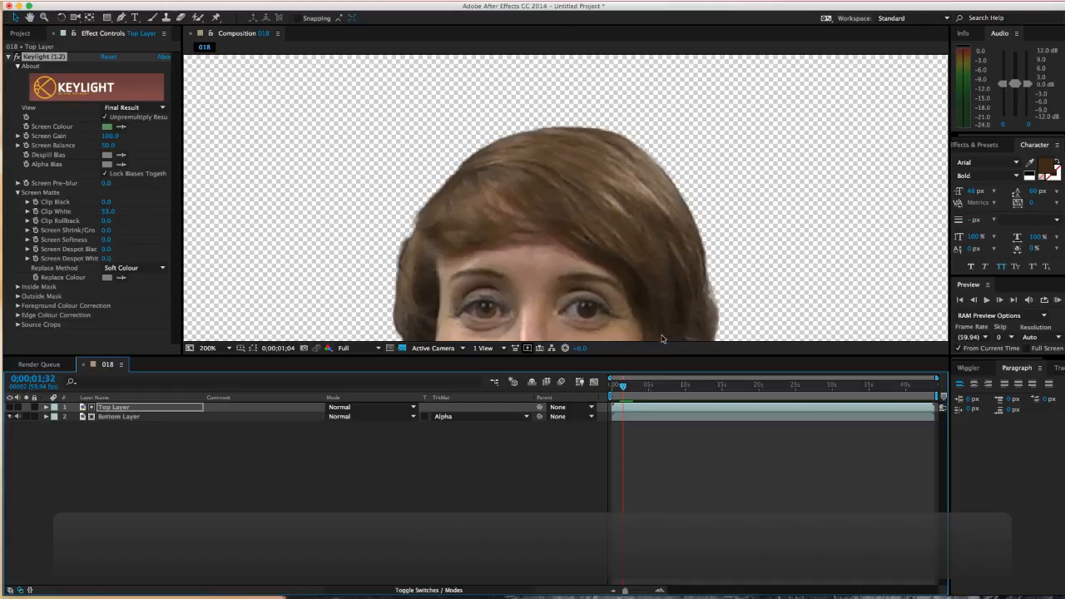
click(223, 348)
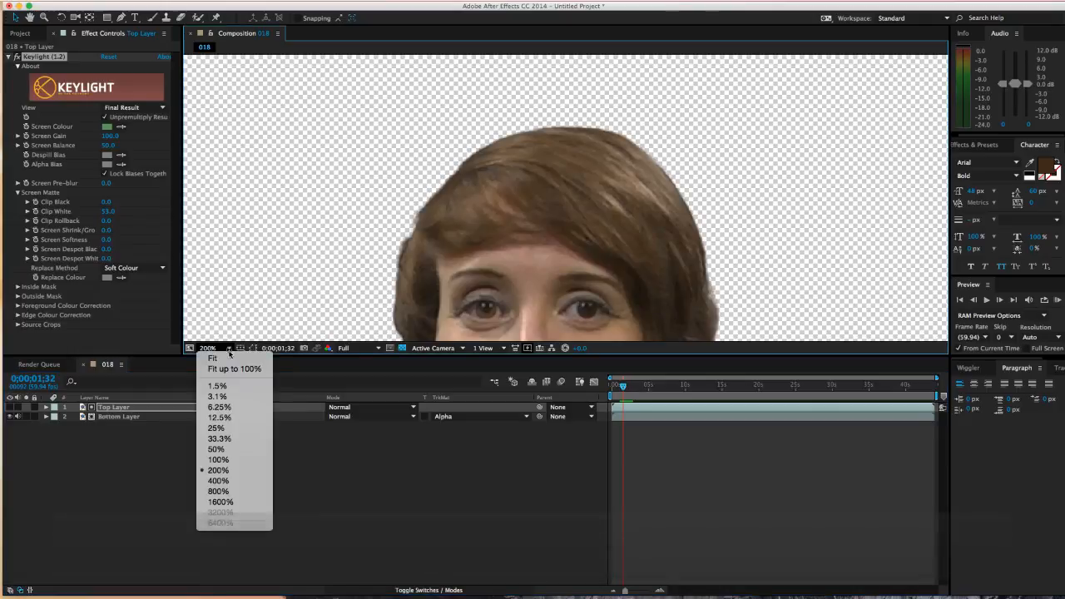
click(233, 369)
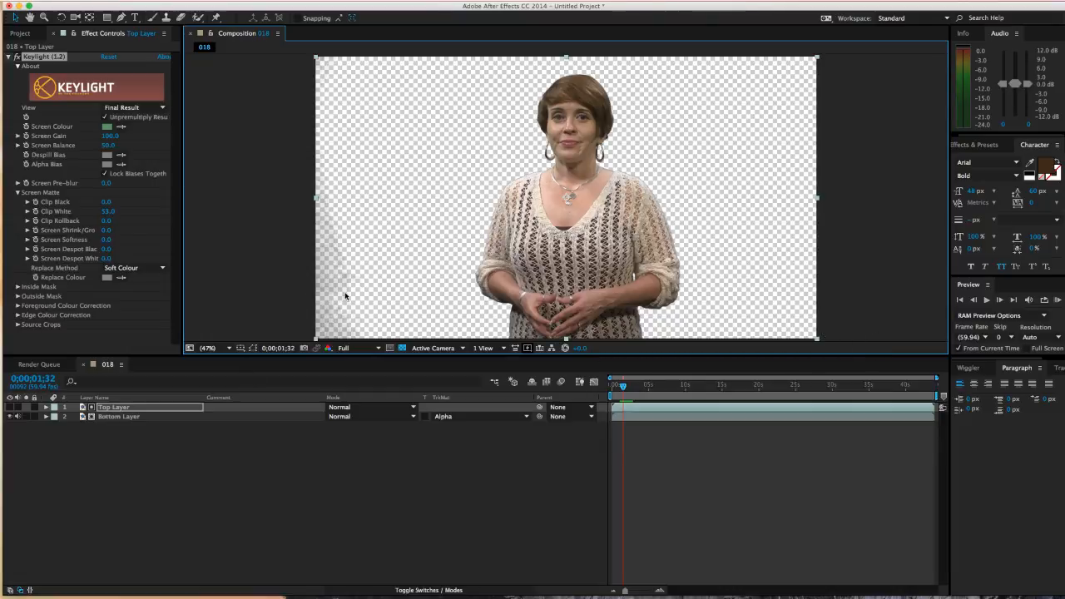
- Draw a closed Pen mask on Bottom Layer at the first frame, loosely around the woman and excluding the shadow at the frame's left edge
click(94, 449)
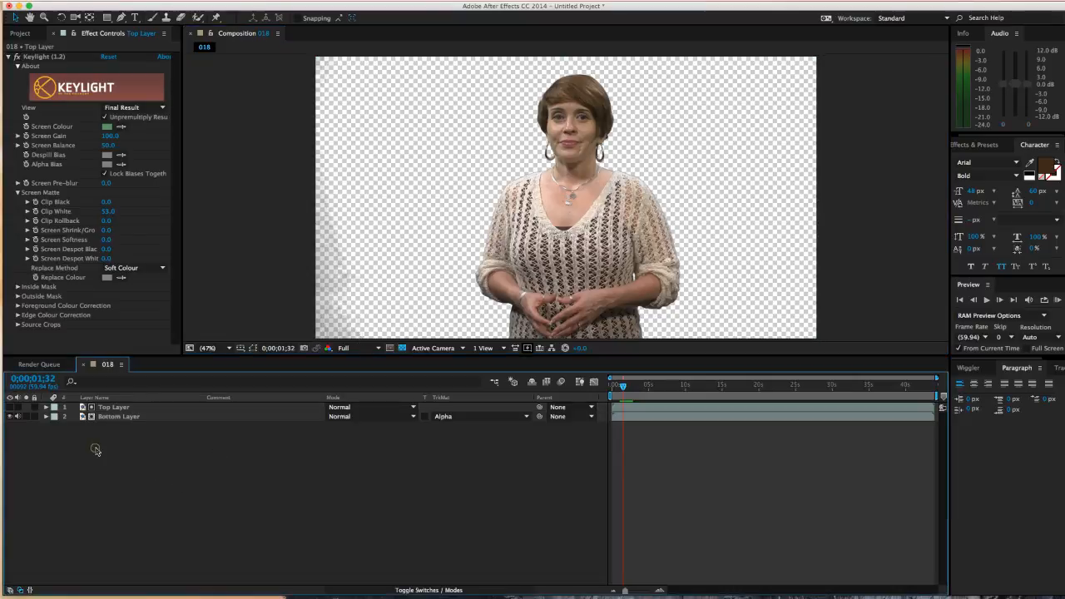
click(106, 416)
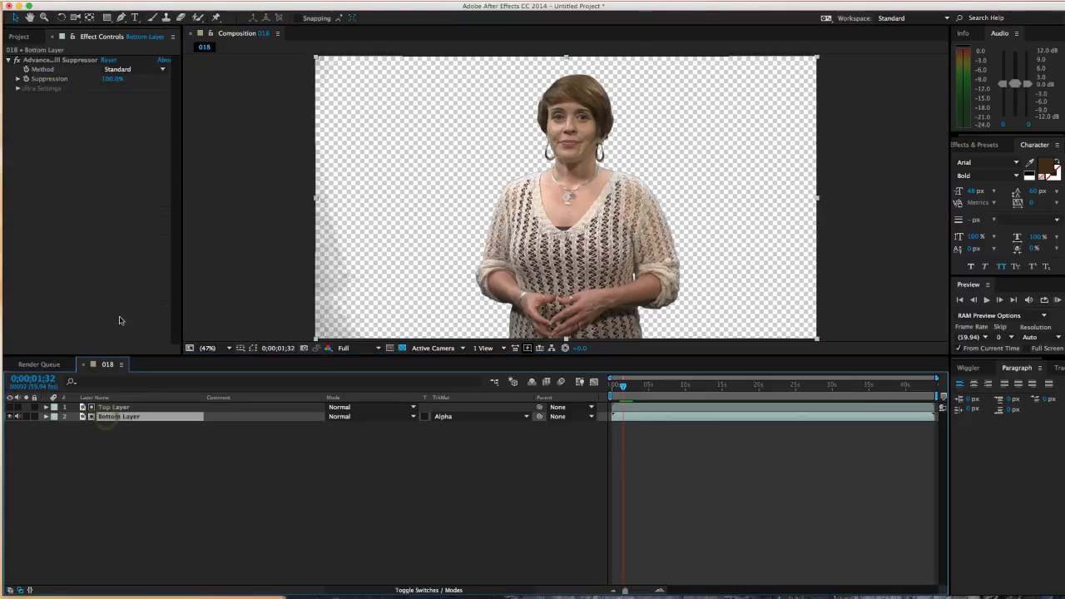
click(123, 19)
key(comma)
key(comma)
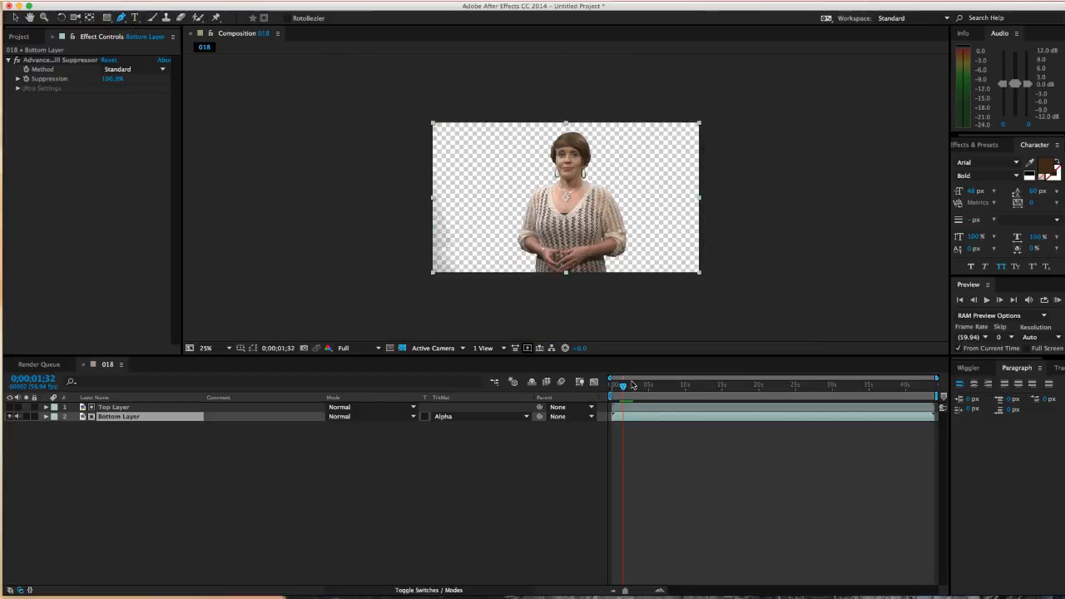
drag(624, 386, 910, 387)
drag(776, 392, 599, 387)
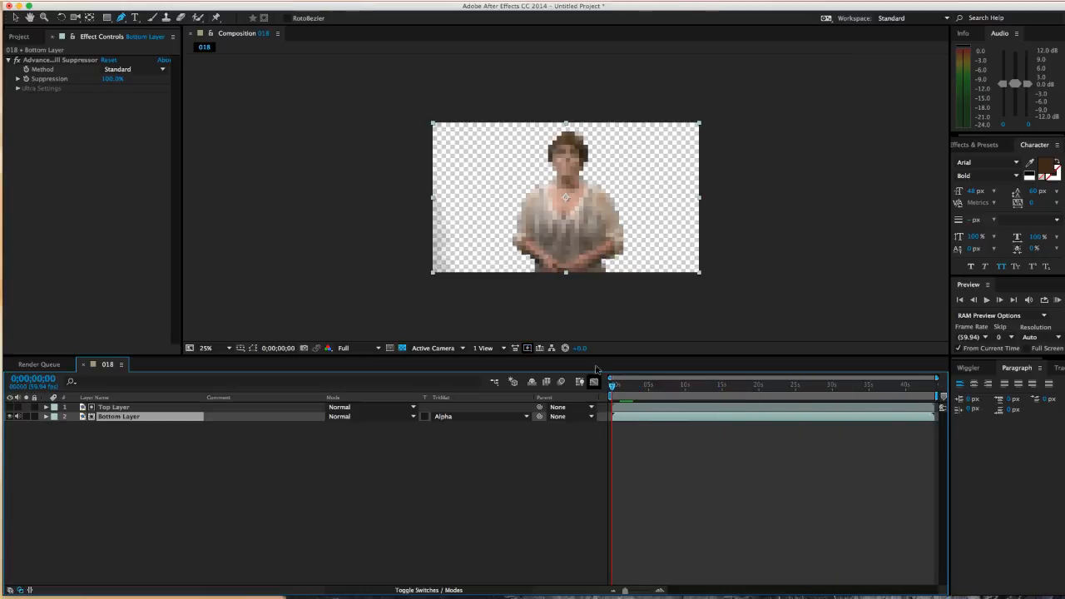
click(499, 282)
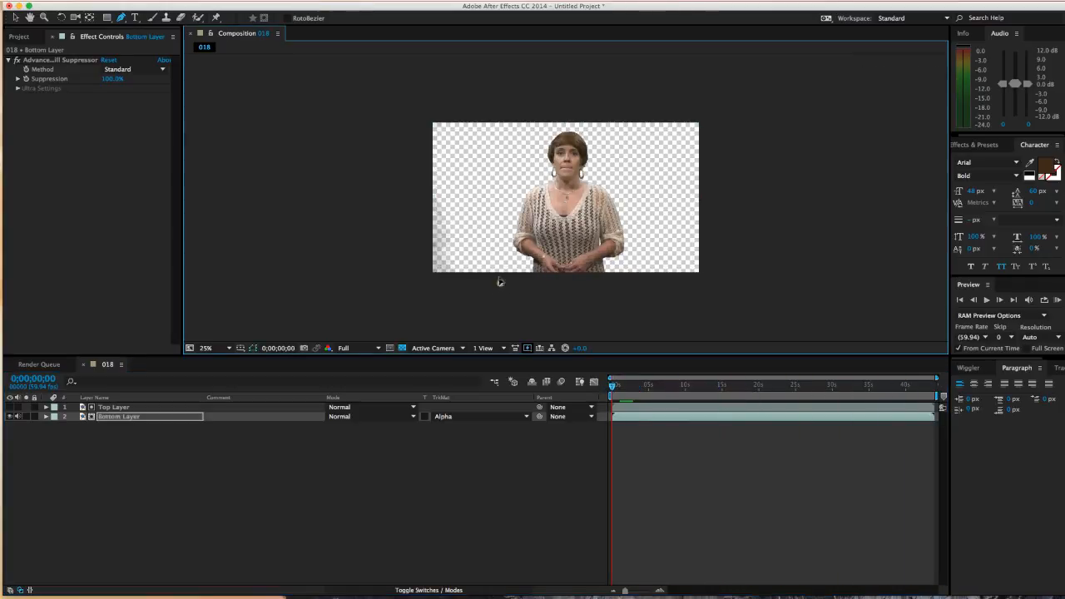
click(498, 181)
drag(527, 157, 616, 159)
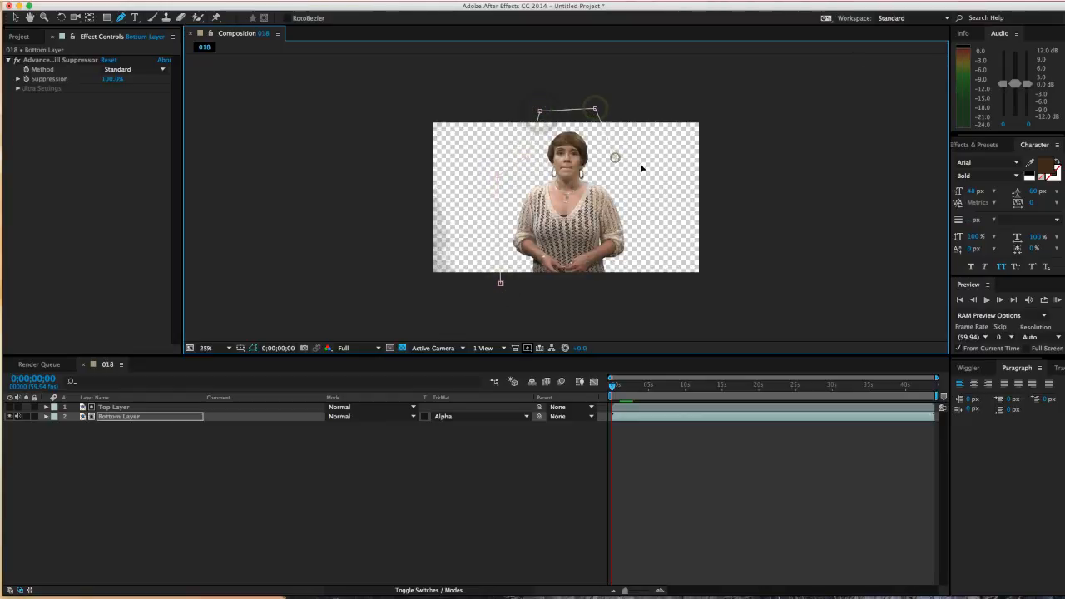
click(641, 282)
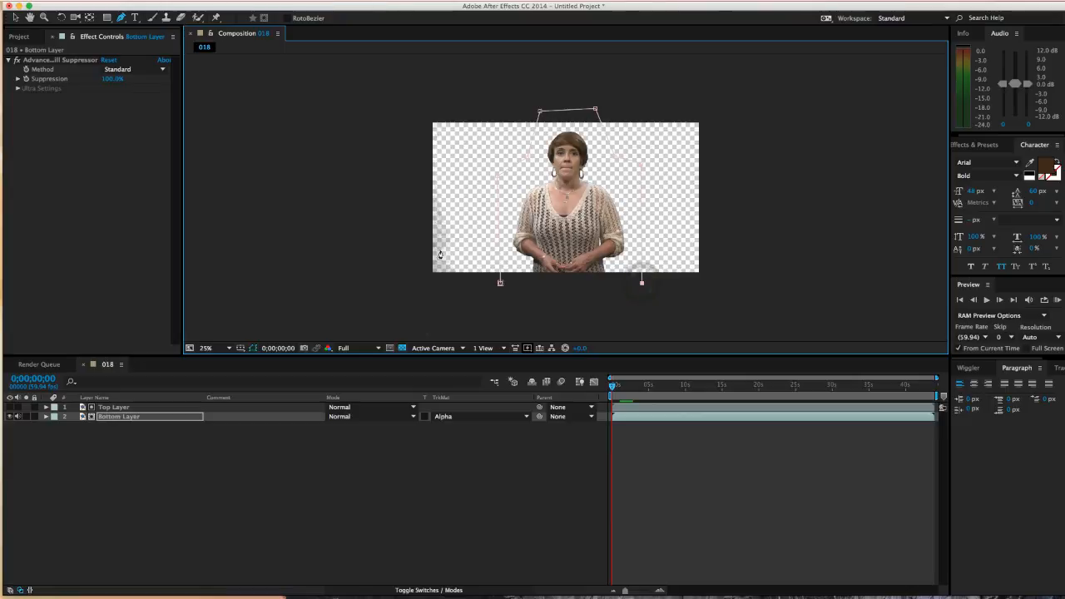
click(500, 282)
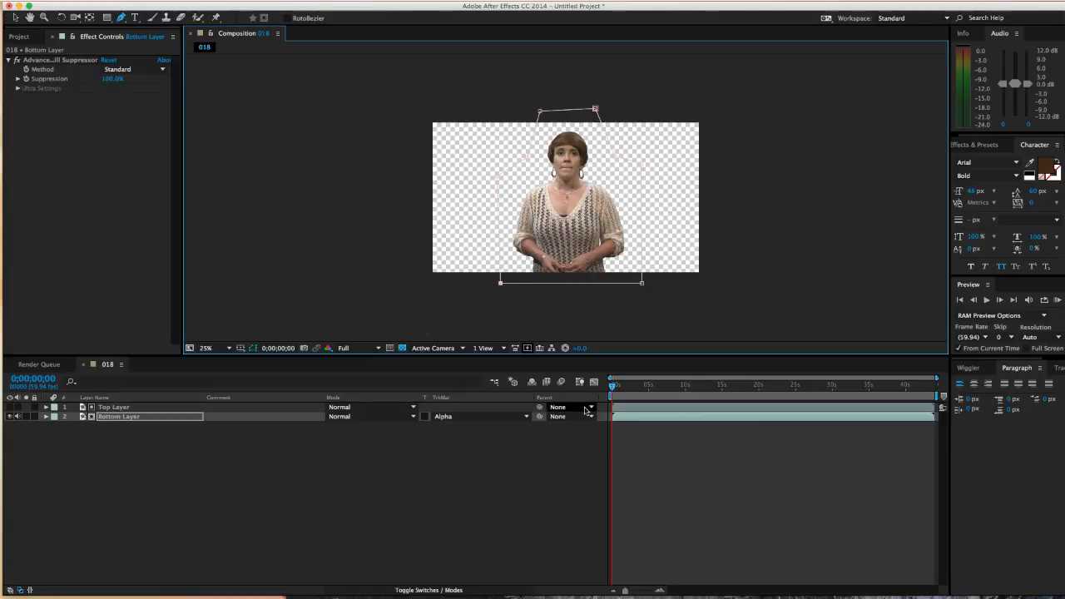
- Inspect the masked Bottom Layer with its outline shown and with the whole frame in view
mouse_move(614, 385)
mouse_down()
mouse_move(638, 385)
mouse_move(614, 385)
mouse_up()
click(119, 434)
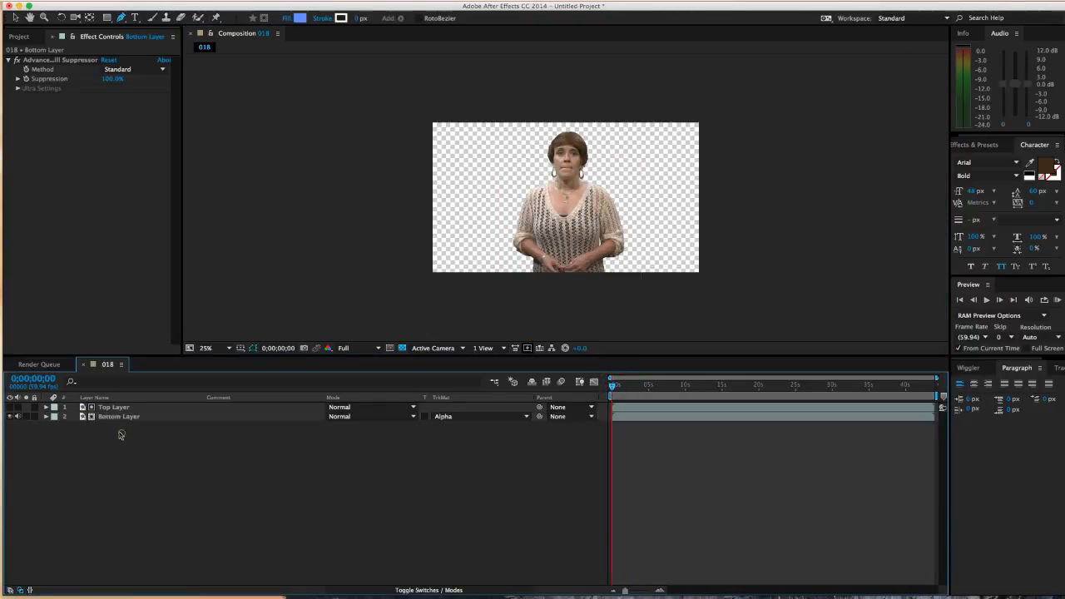
click(113, 418)
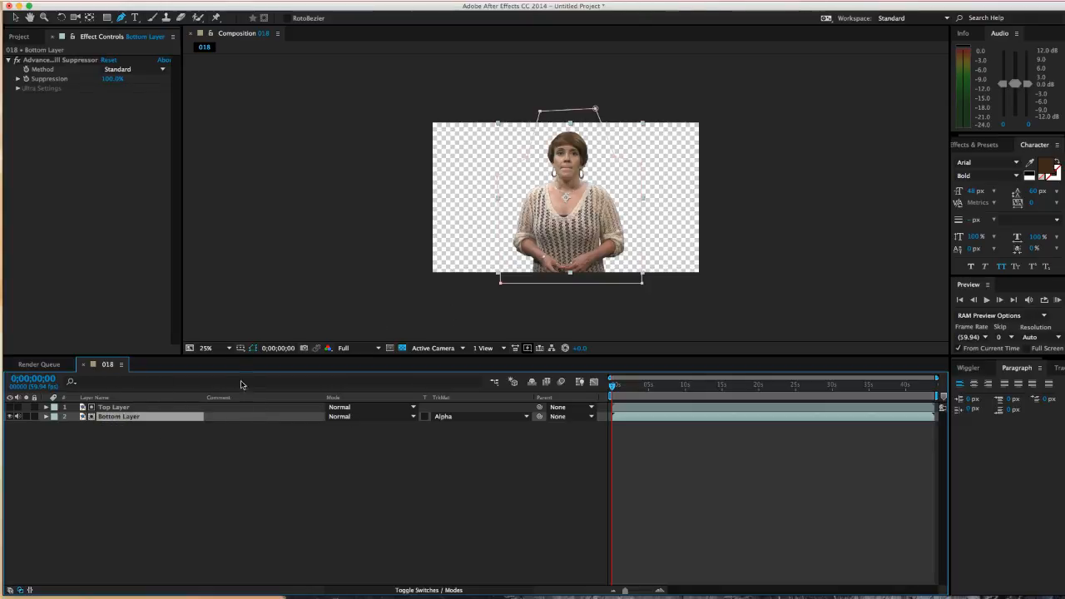
click(229, 348)
click(233, 369)
click(158, 469)
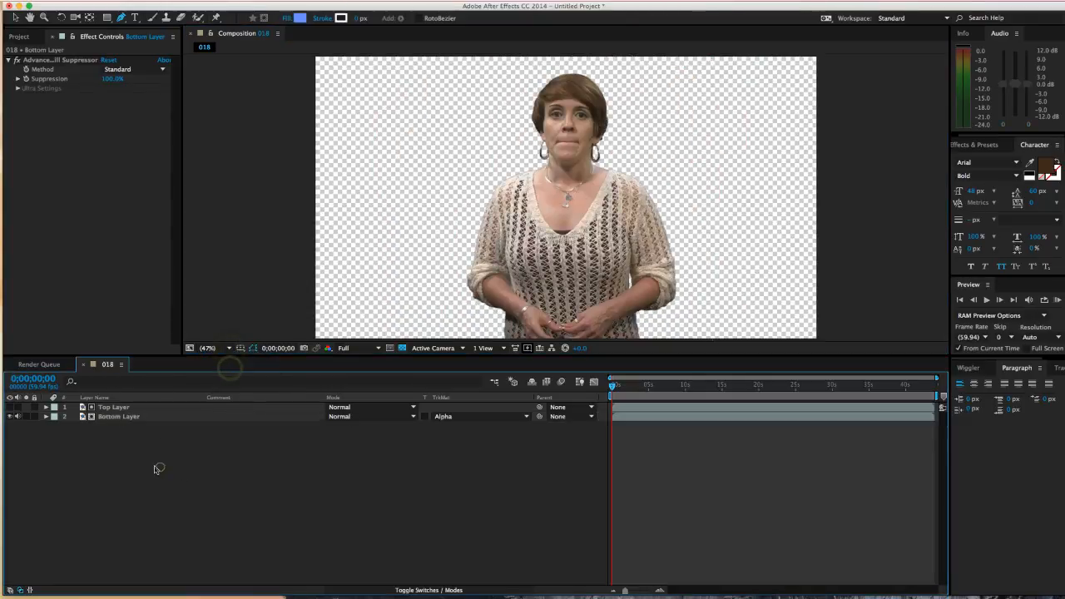
- Pre-compose Top Layer and Bottom Layer into a new composition named Keyed Footage, moving all attributes into it
click(114, 418)
shift+click(114, 407)
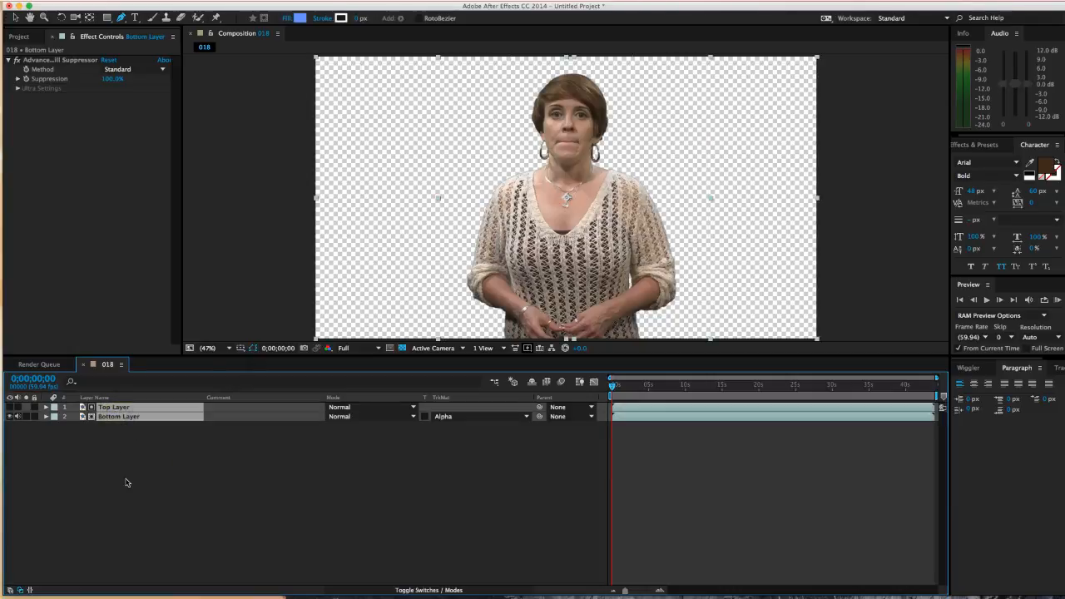
key(super+shift+c)
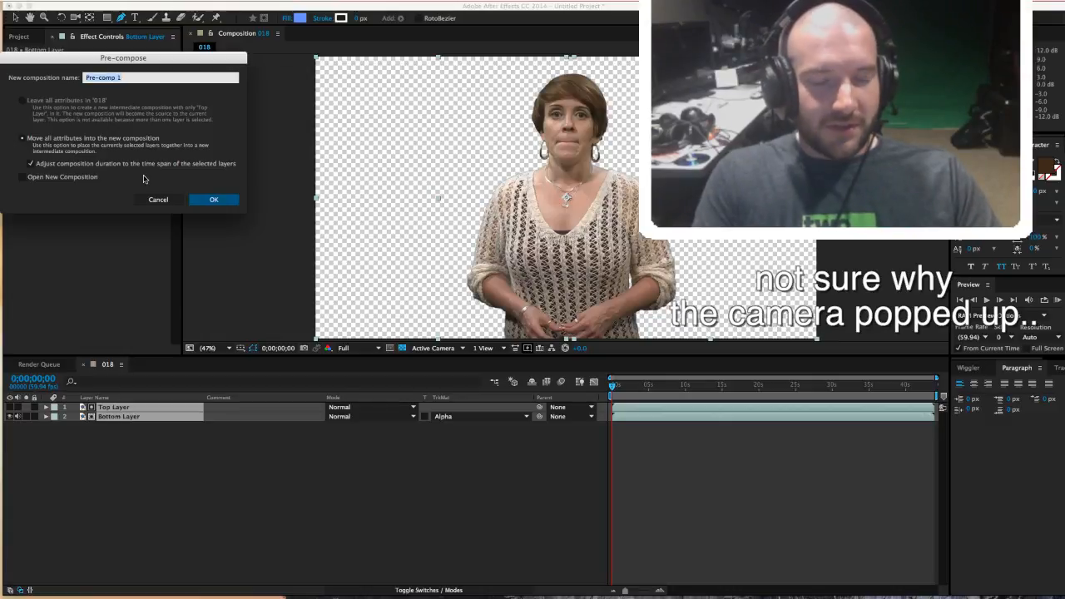
text(Keyed Footage)
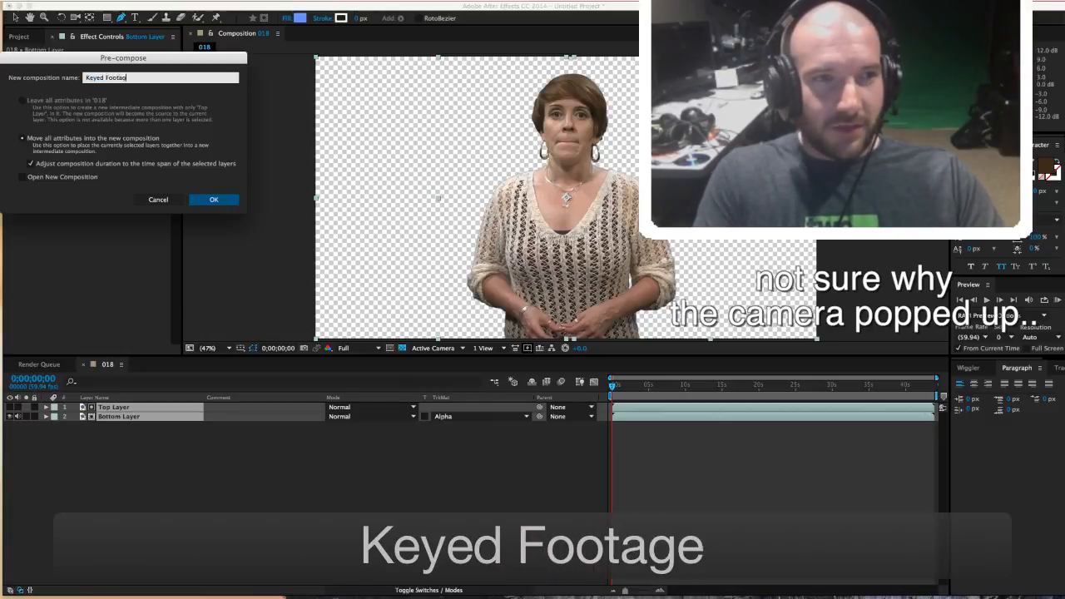
key(Return)
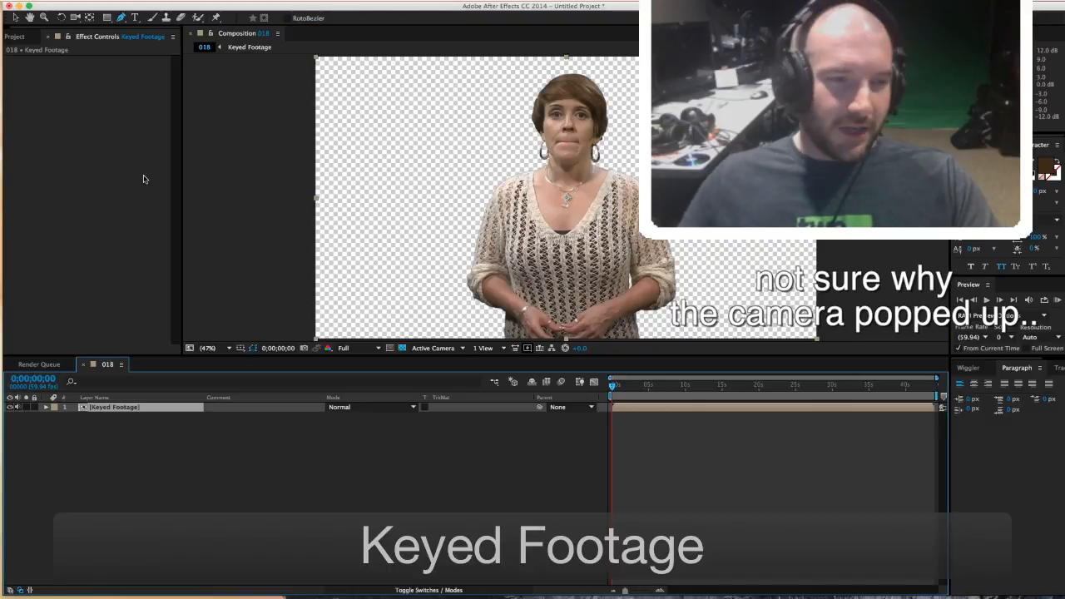
- Apply the Brightness & Contrast effect to the Keyed Footage layer
click(93, 463)
click(102, 411)
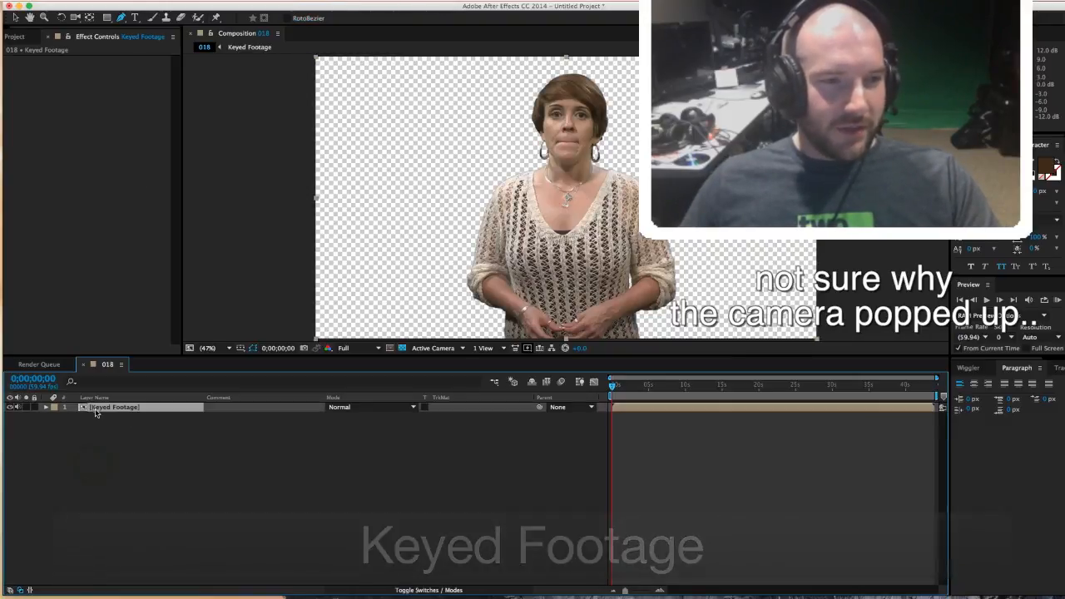
click(229, 0)
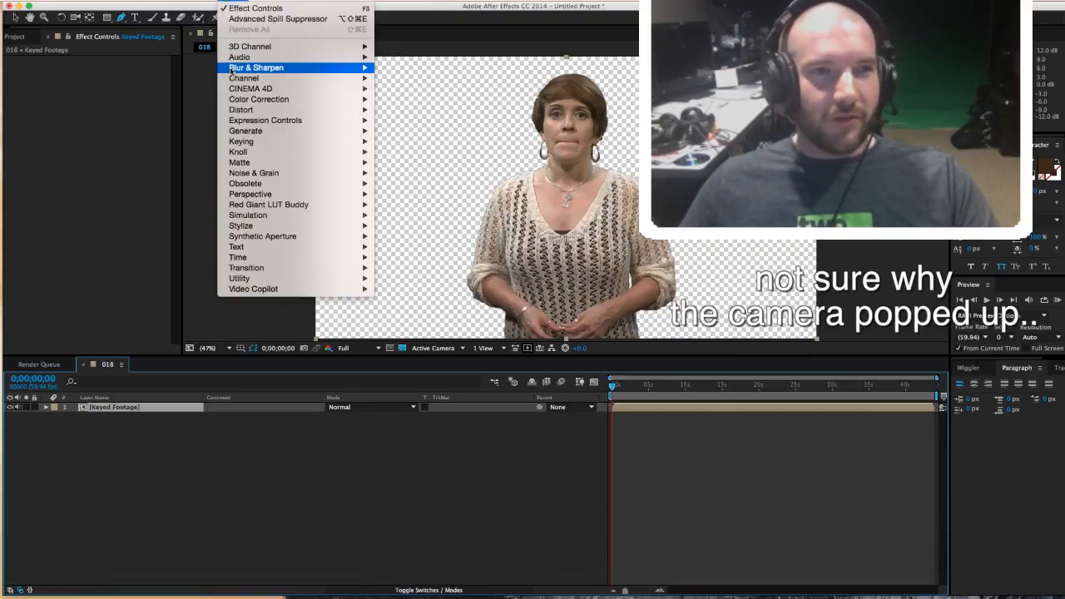
mouse_move(257, 58)
mouse_move(268, 101)
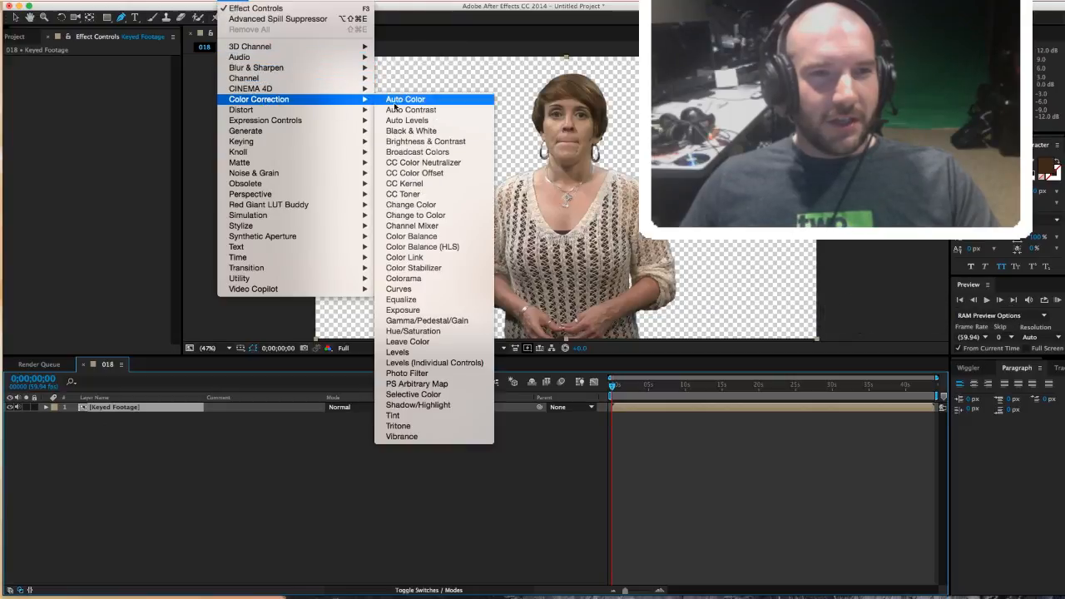
click(443, 142)
- Add the Shadow/Highlight and Color Balance effects to the Keyed Footage layer
click(229, 0)
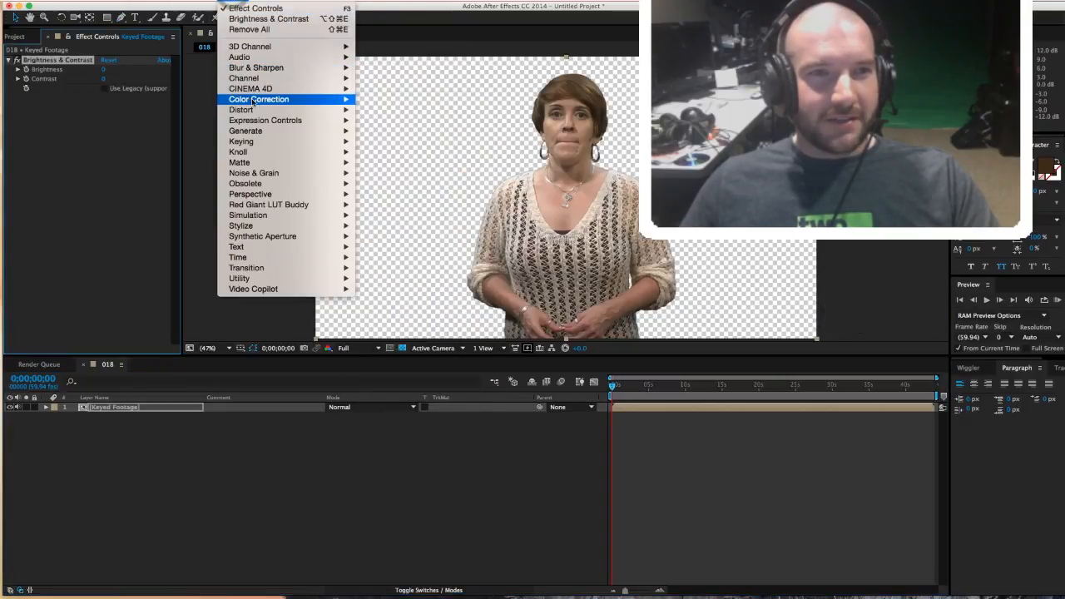
mouse_move(252, 101)
click(426, 406)
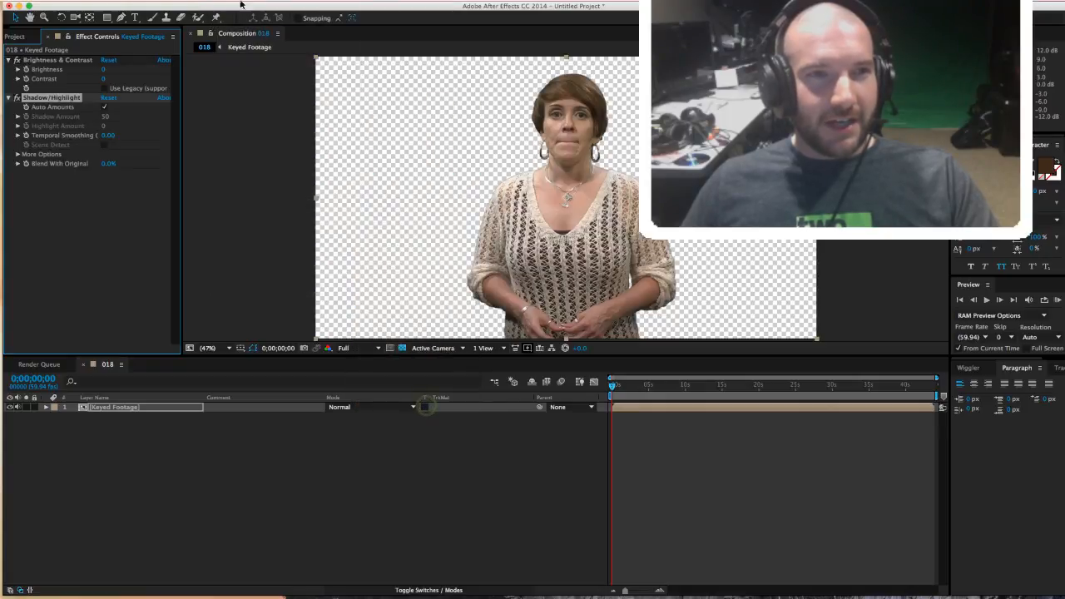
click(226, 2)
mouse_move(266, 99)
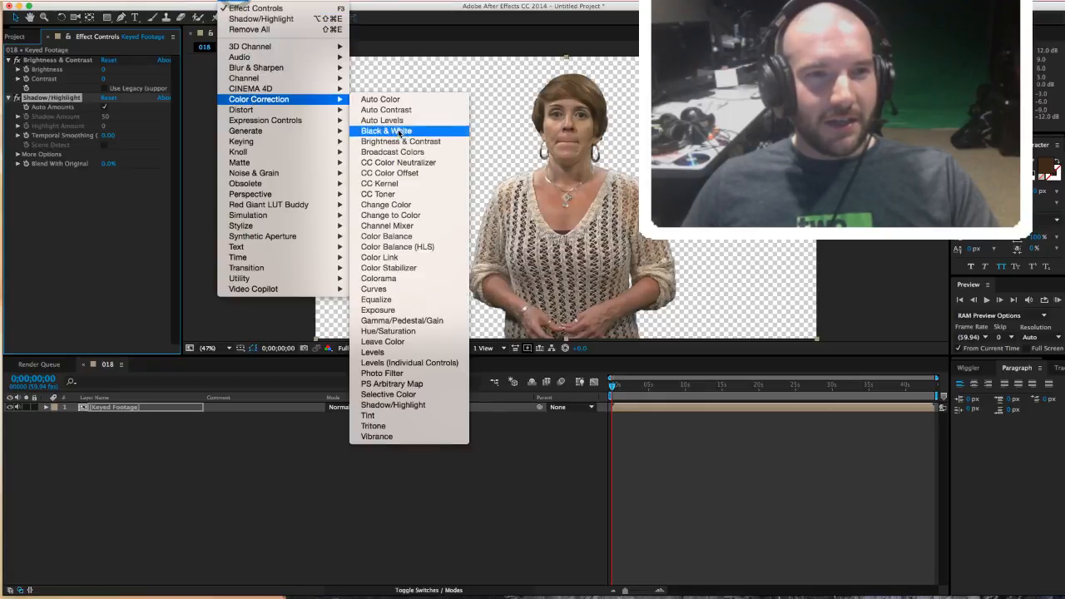
click(405, 239)
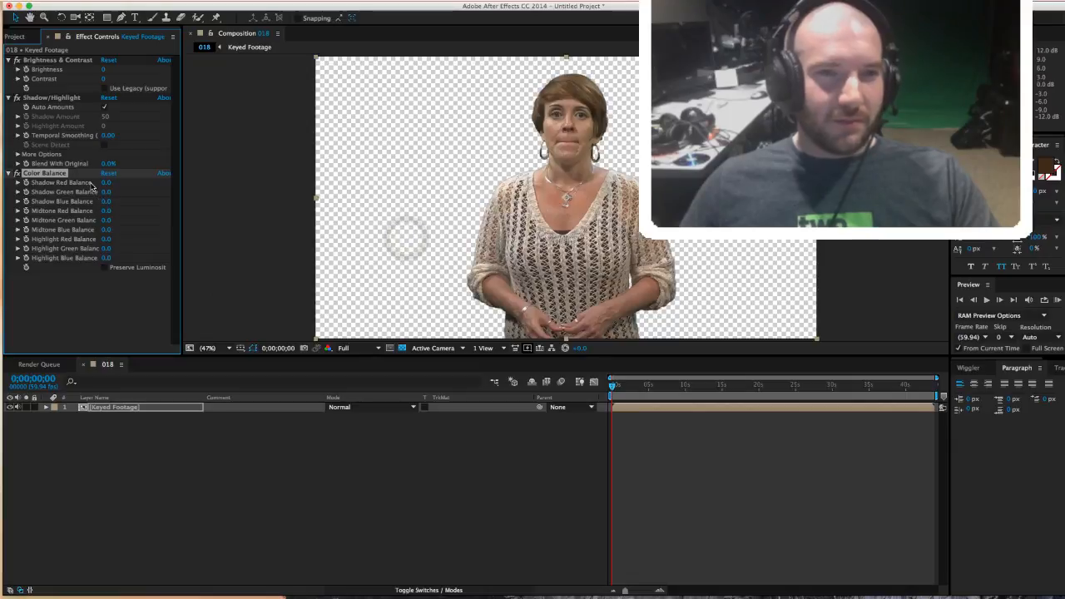
- Turn off Auto Amounts, set Shadow Amount to 18 and Highlight Amount to 20, and set Brightness to 6 and Contrast to 37 on Keyed Footage
click(104, 106)
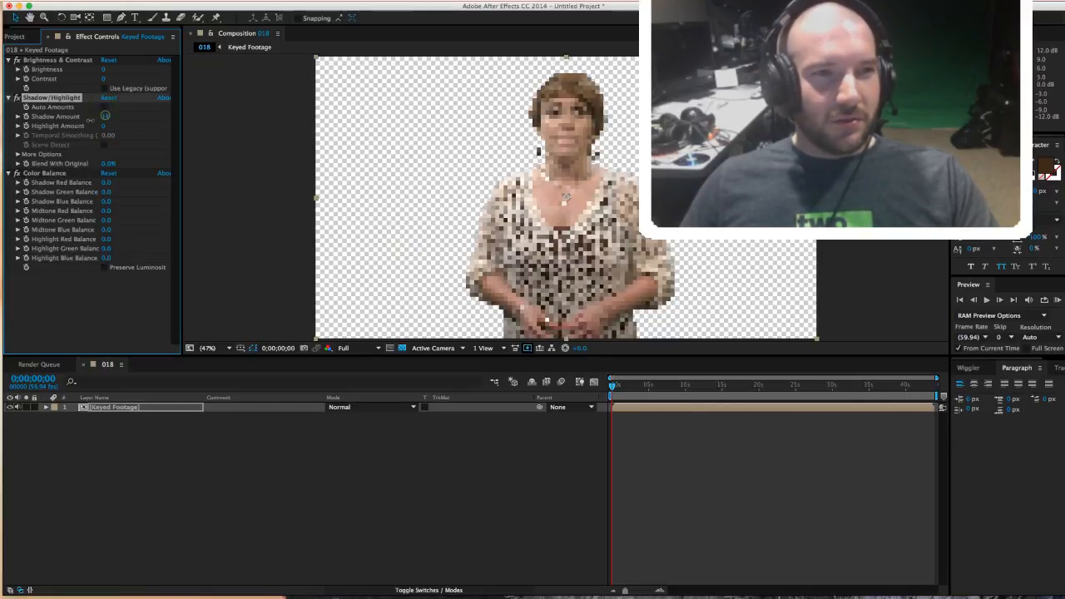
drag(90, 120, 113, 127)
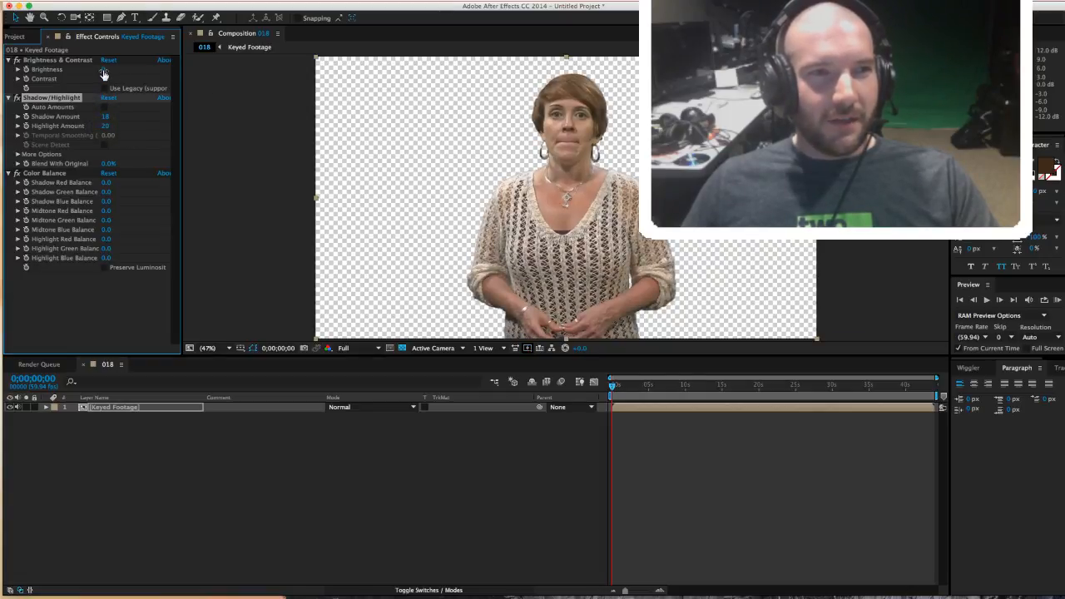
mouse_move(103, 73)
mouse_down()
mouse_move(102, 84)
mouse_move(128, 87)
mouse_move(90, 68)
mouse_up()
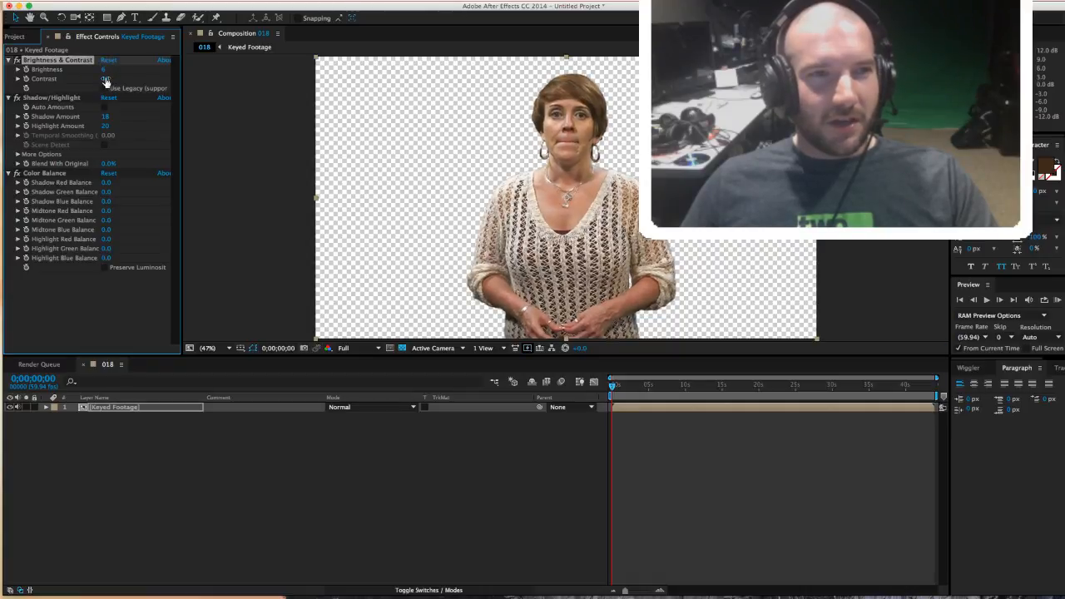
drag(104, 76, 101, 78)
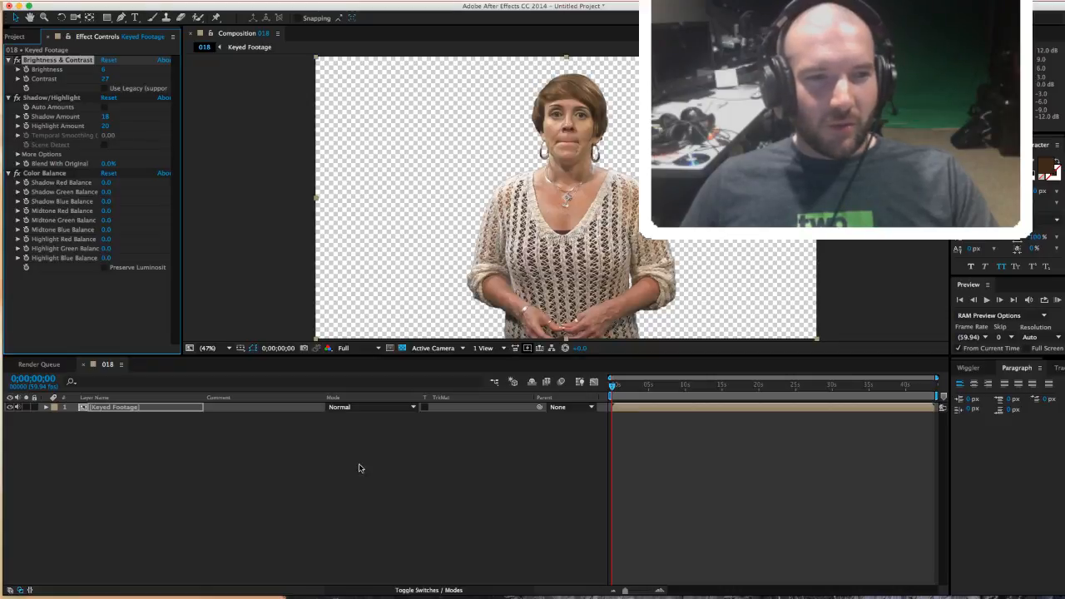
- Place Protect this House.jpg beneath Keyed Footage in the 018 composition and scale it to 150%
click(18, 37)
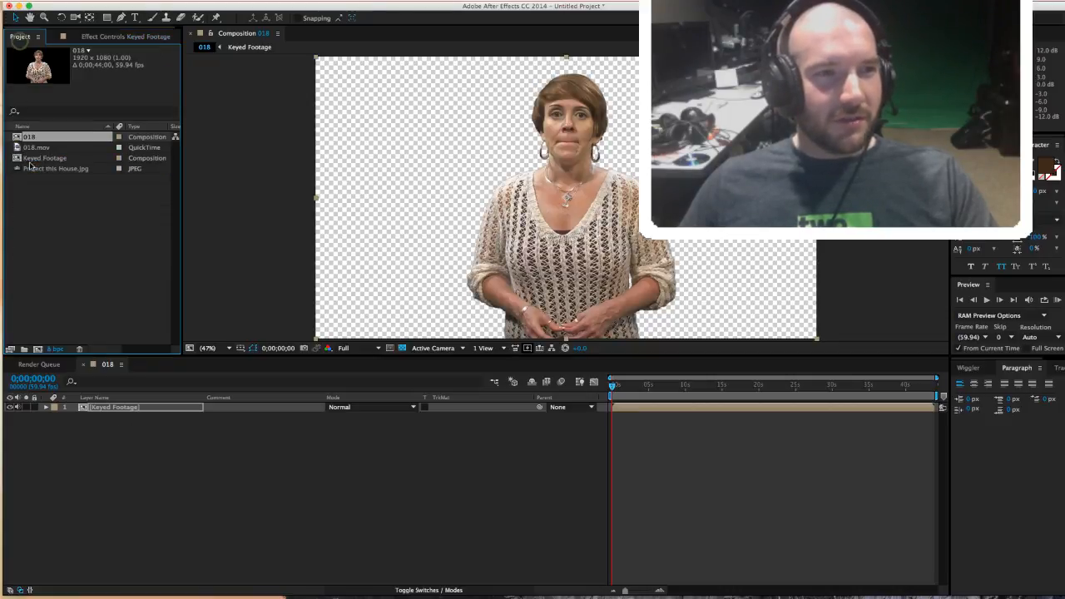
drag(30, 170, 116, 485)
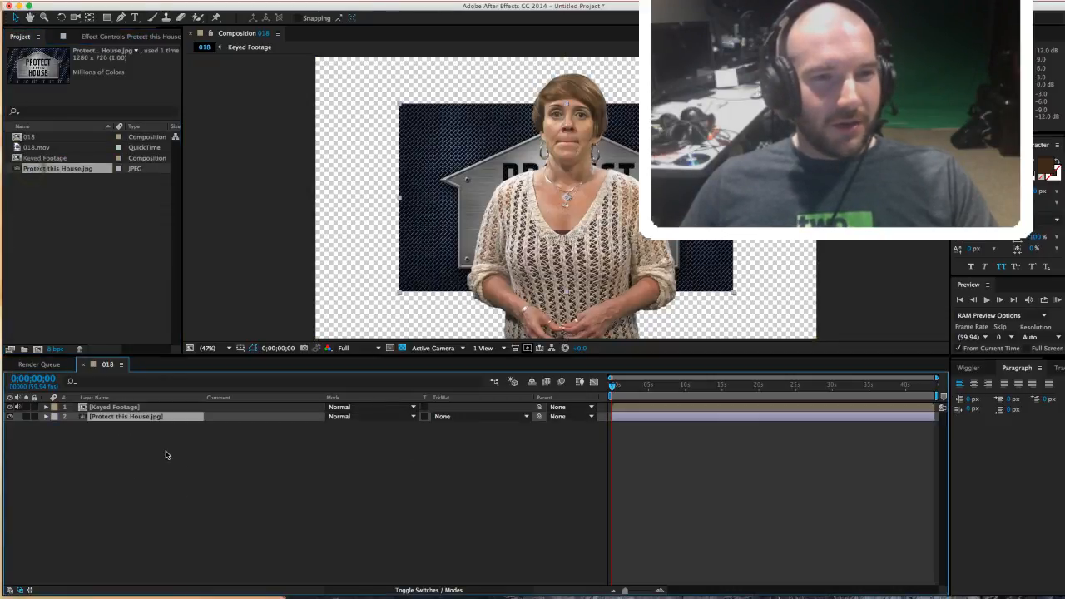
key(s)
click(359, 425)
text(150.0,150.0)
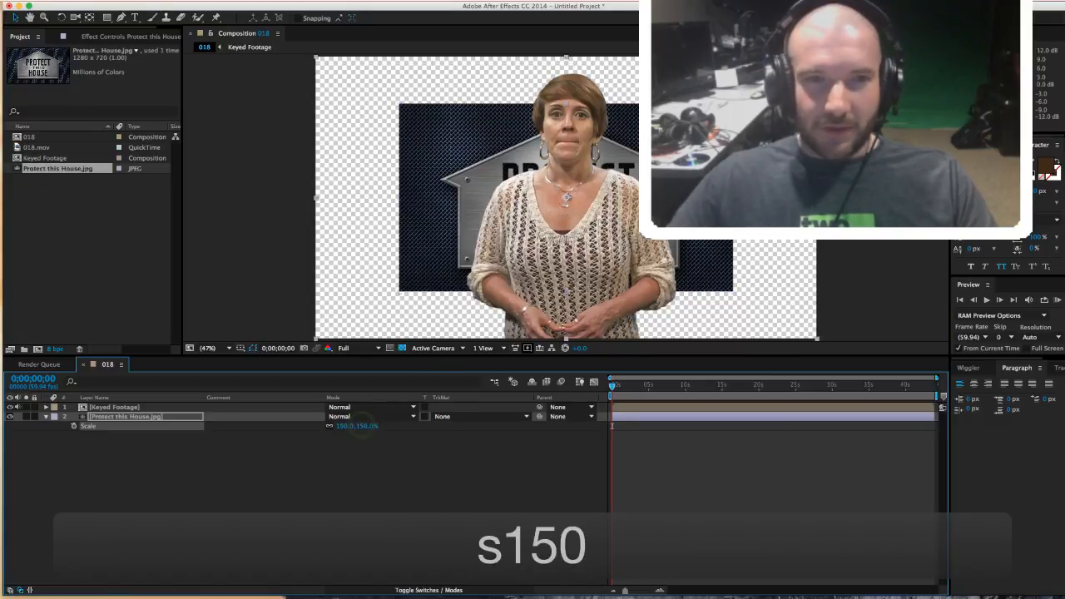
key(Return)
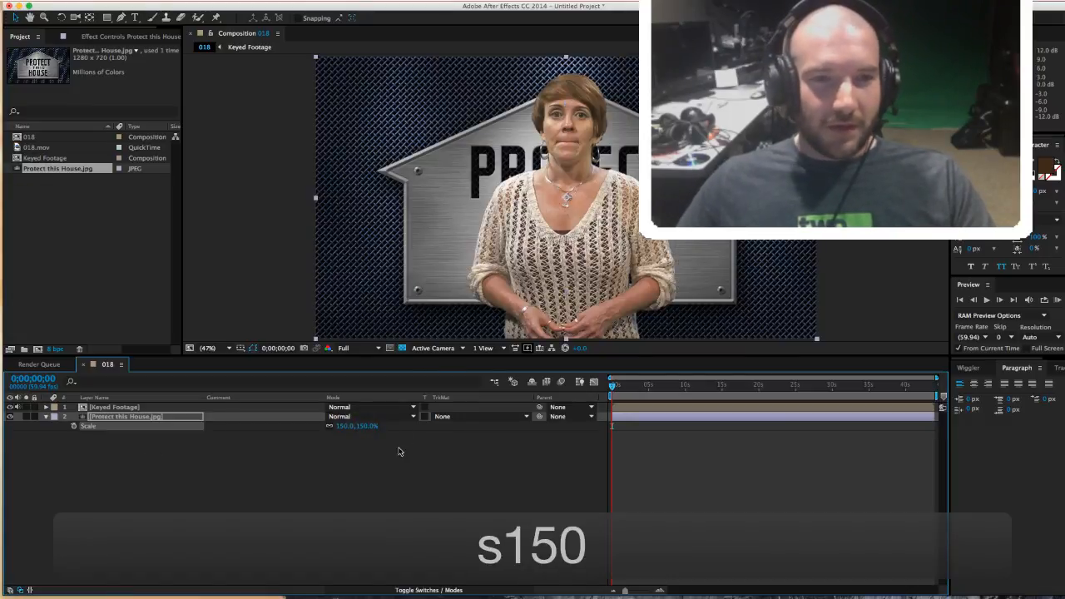
- Shift the Keyed Footage layer sideways in the 018 composition by setting its Position to 580, 540
click(101, 408)
key(p)
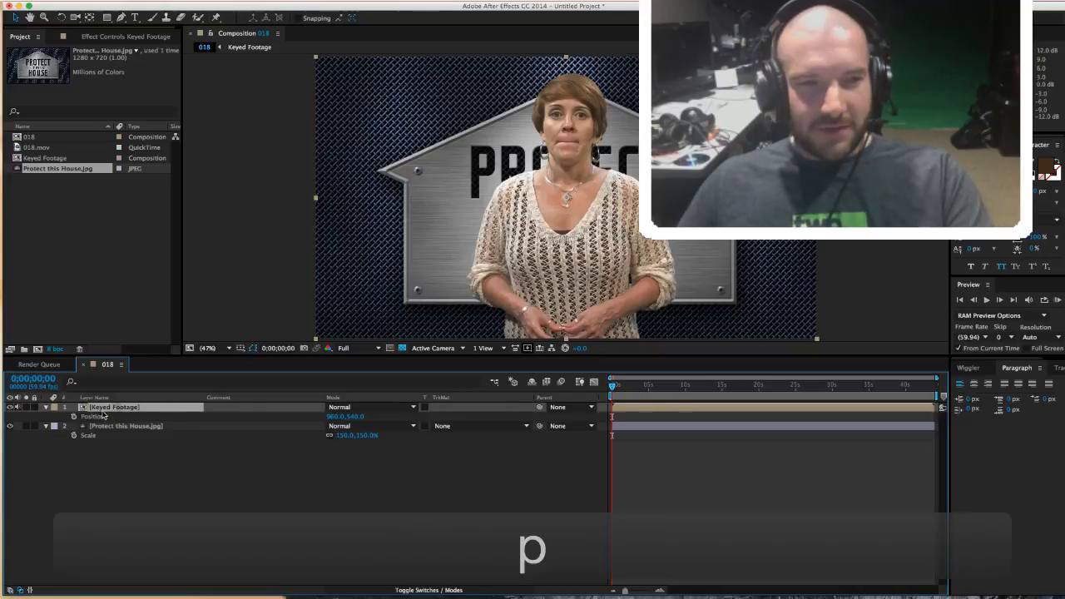
drag(333, 416, 238, 415)
click(345, 508)
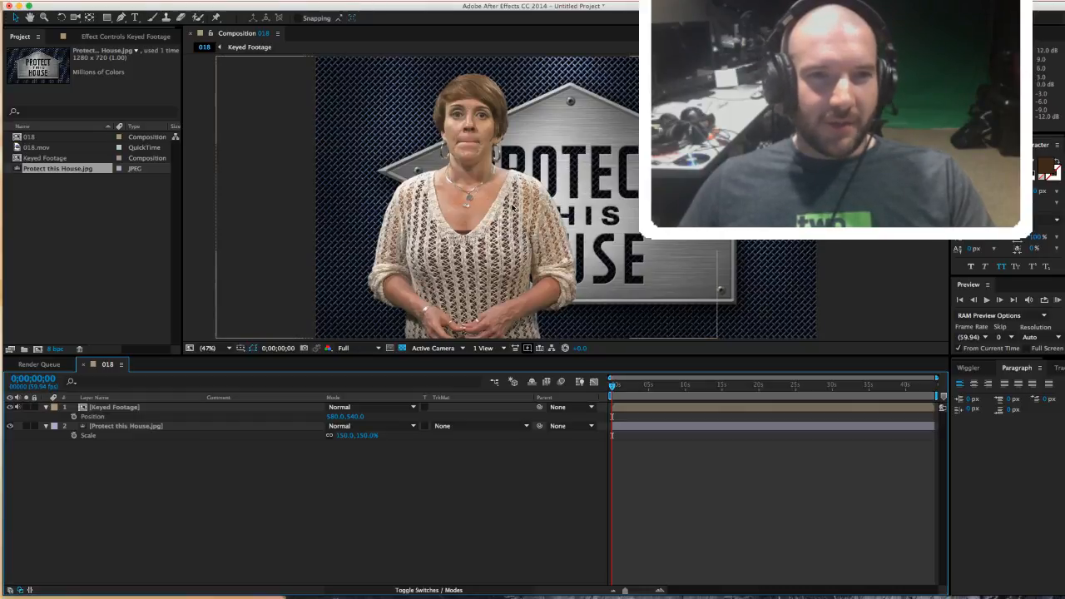
- Open the Keyed Footage pre-composition and examine the effects on Top Layer and Bottom Layer
click(108, 408)
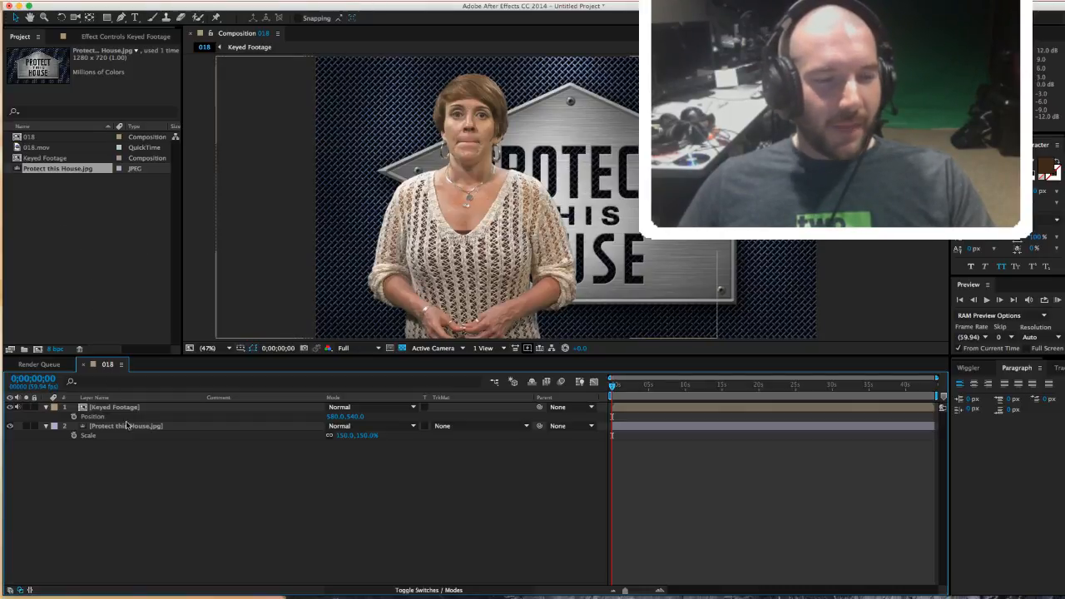
double_click(104, 409)
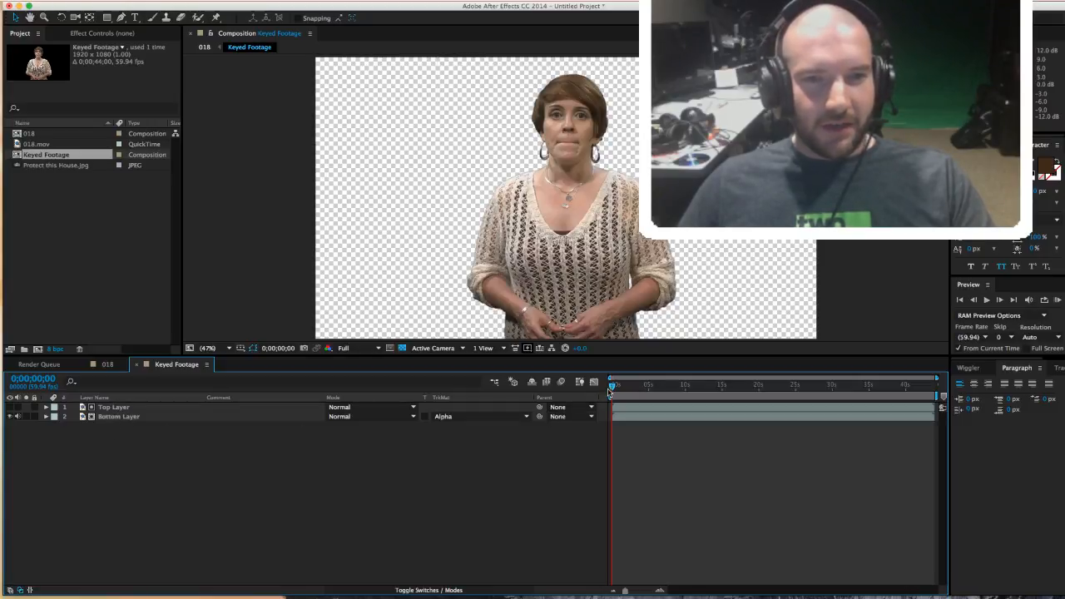
click(126, 408)
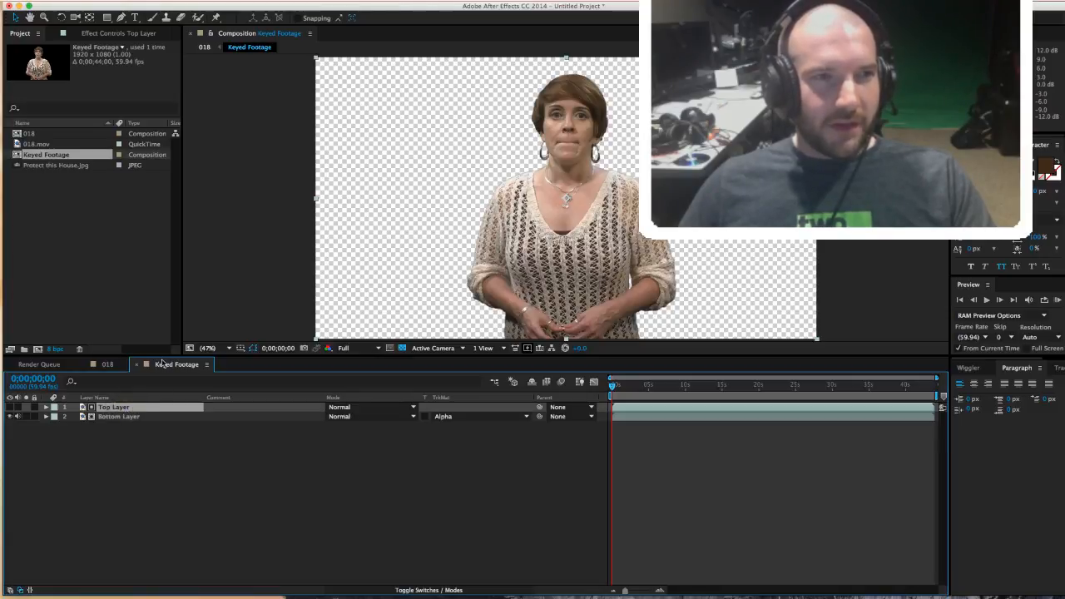
click(125, 33)
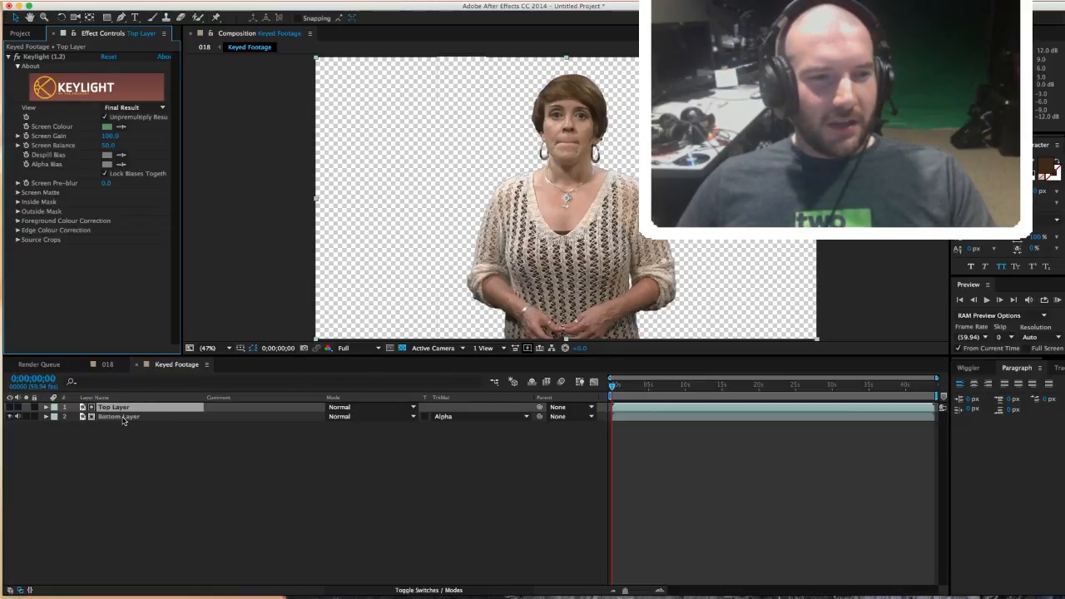
click(121, 416)
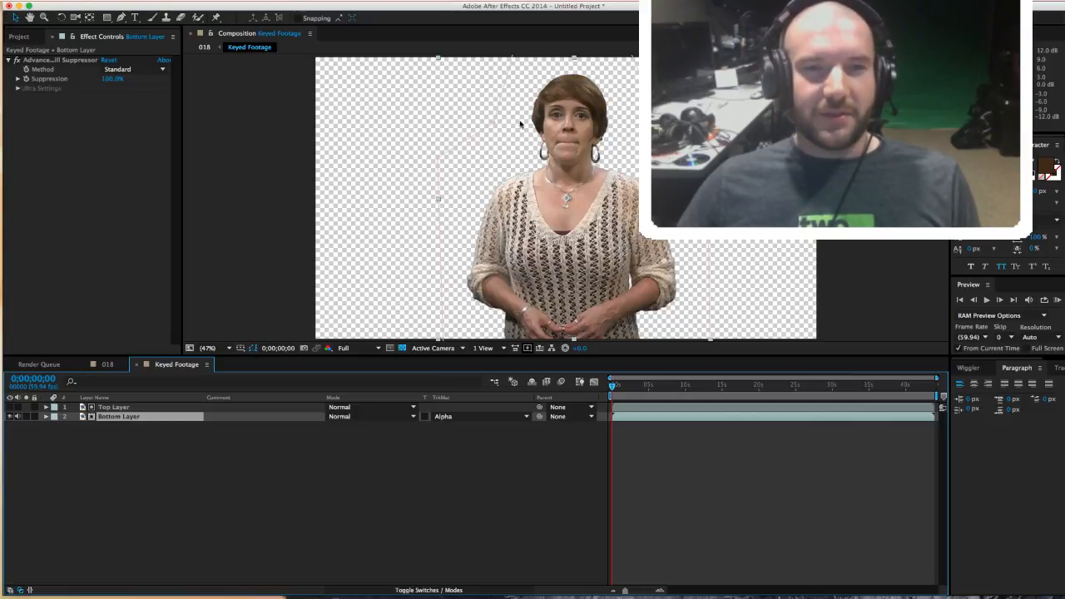
click(114, 407)
click(166, 440)
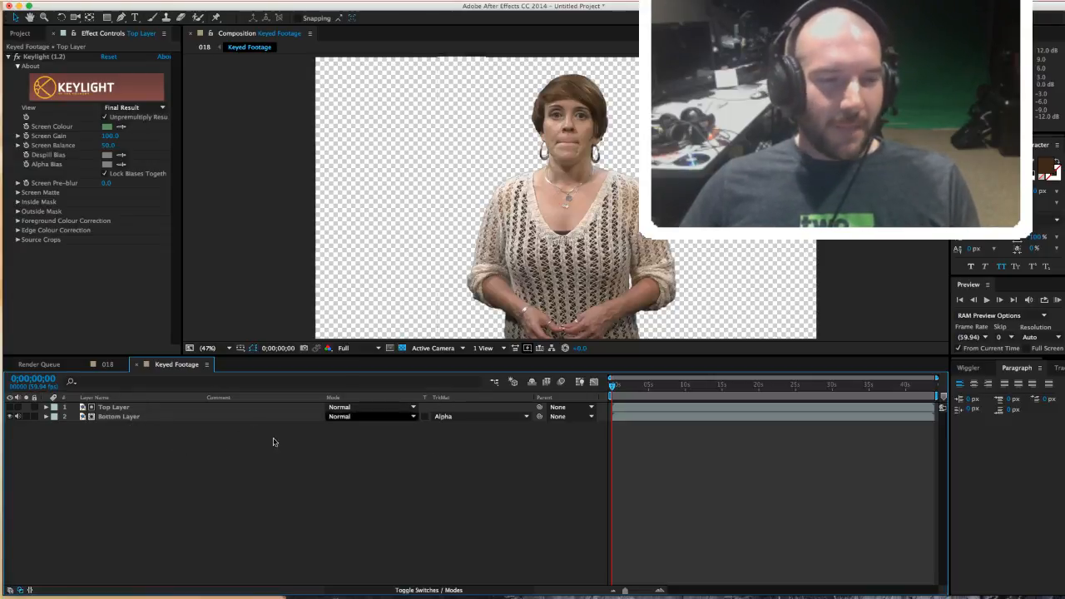
click(117, 416)
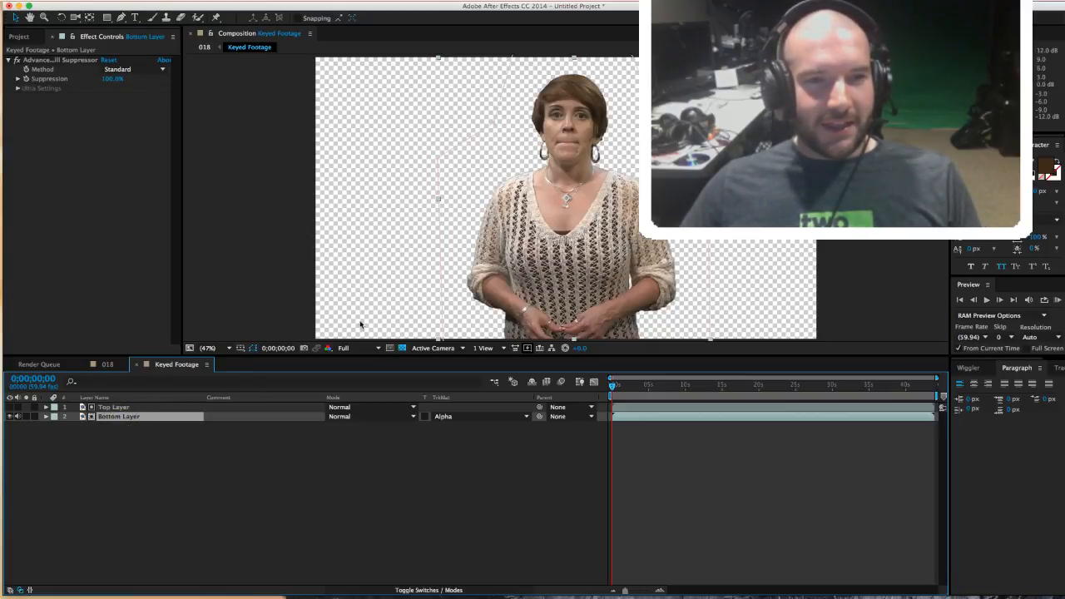
click(124, 408)
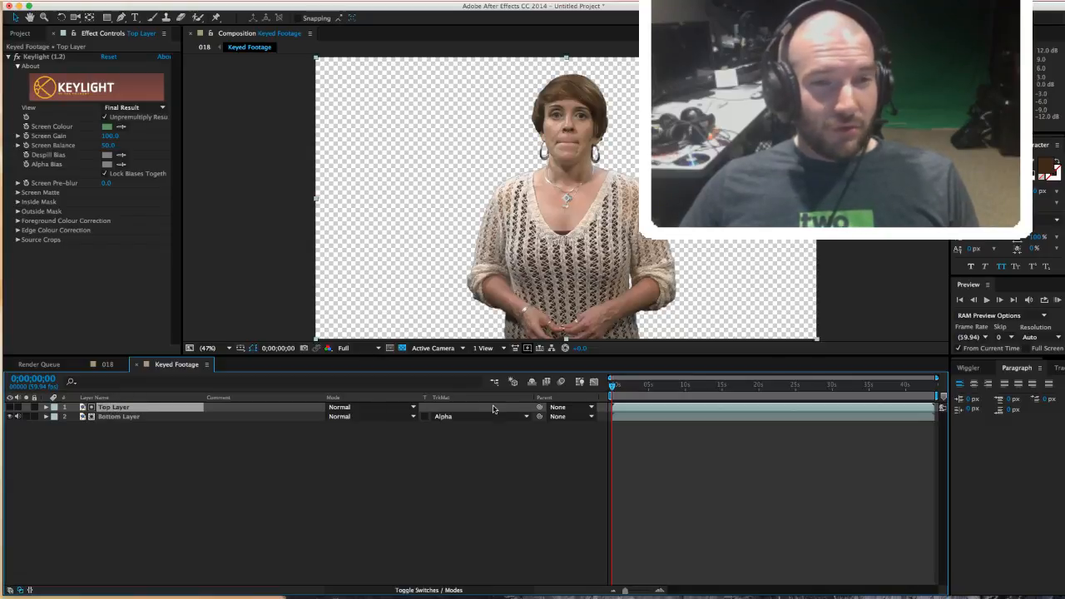
- Check the key on Top Layer at 0;00;34;38 in the Keyed Footage composition
drag(614, 386, 867, 397)
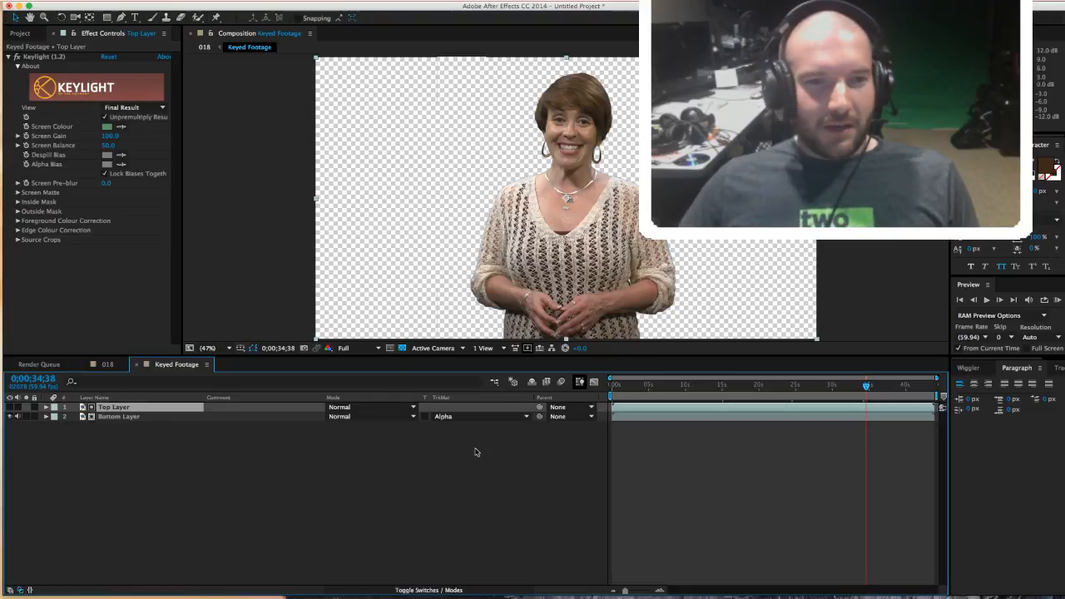
click(373, 444)
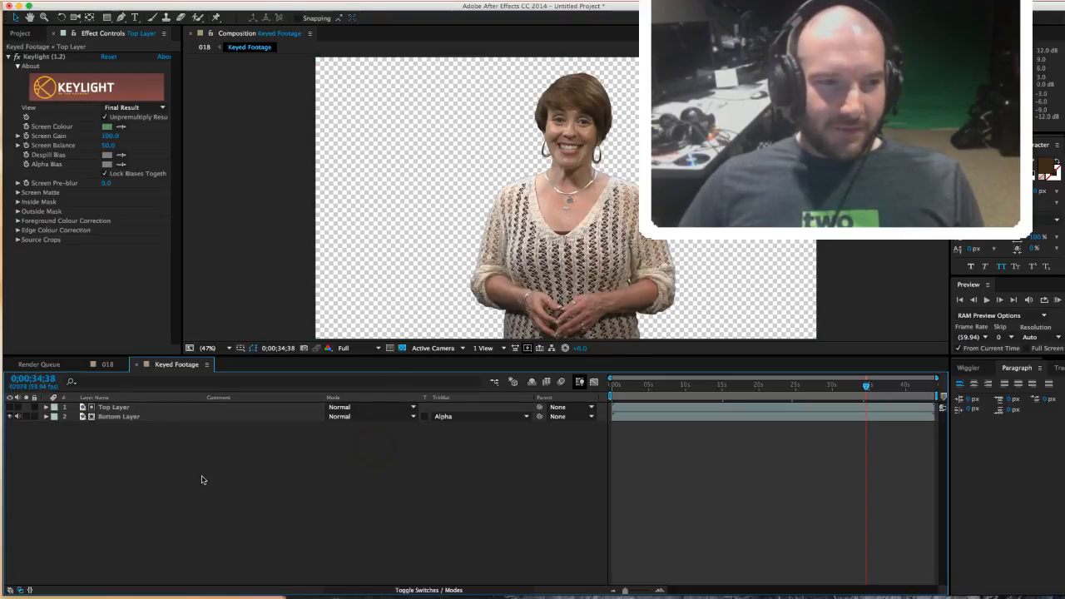
click(173, 463)
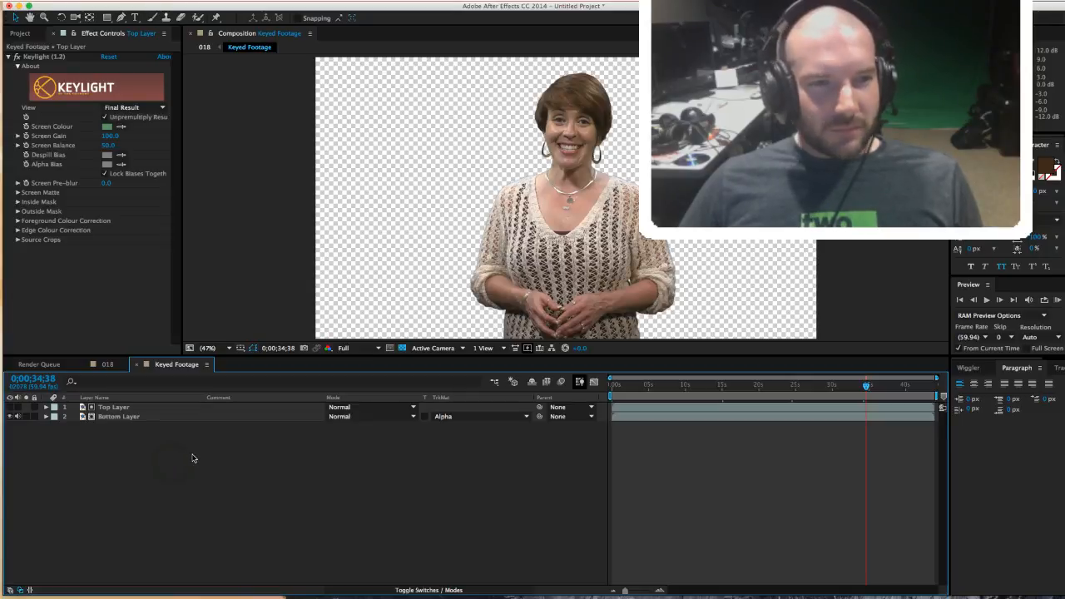
click(109, 408)
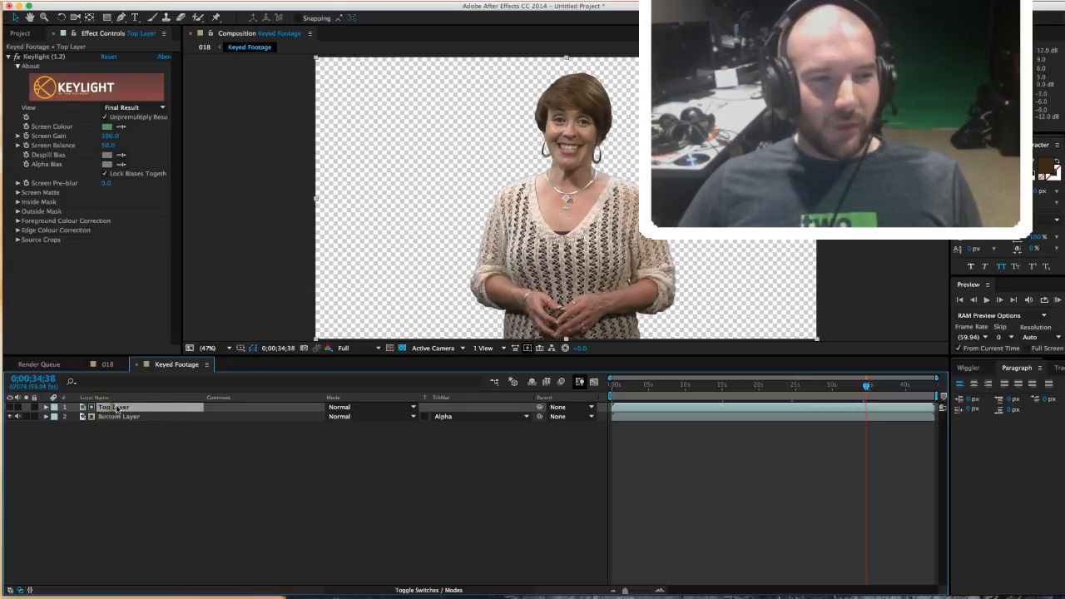
click(119, 434)
- Compare Bottom Layer with the Advanced Spill Suppressor off and on, with and without the transparency grid, and return to the 018 composition
click(116, 417)
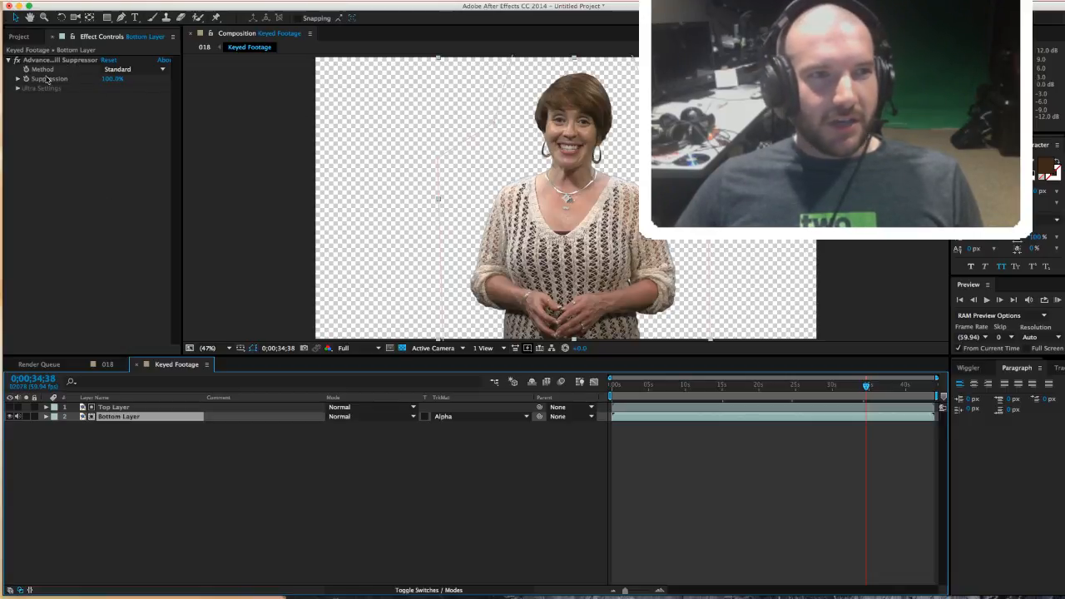
click(17, 61)
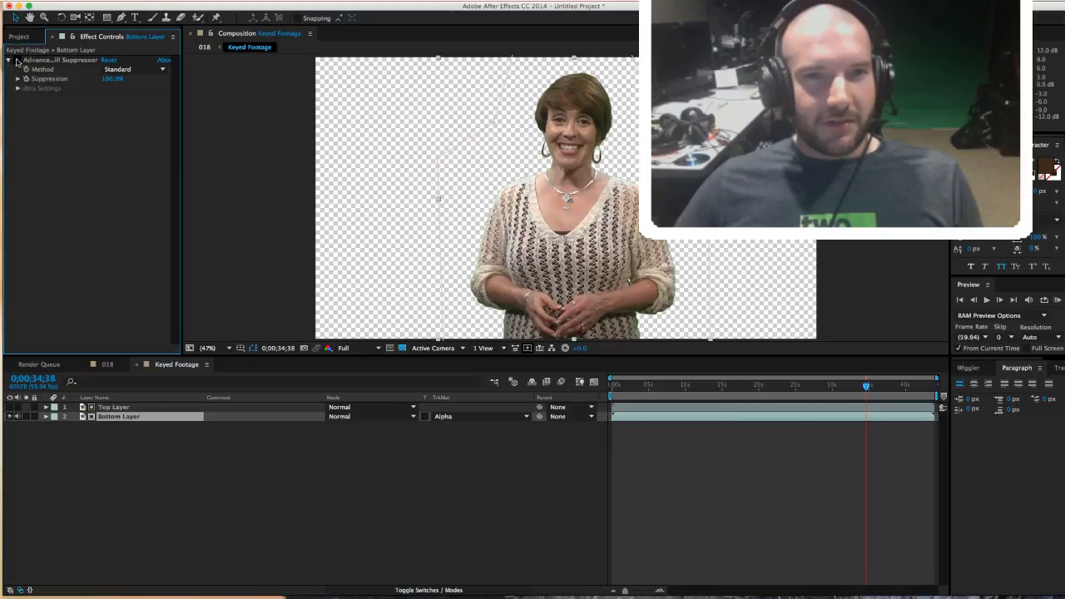
click(401, 348)
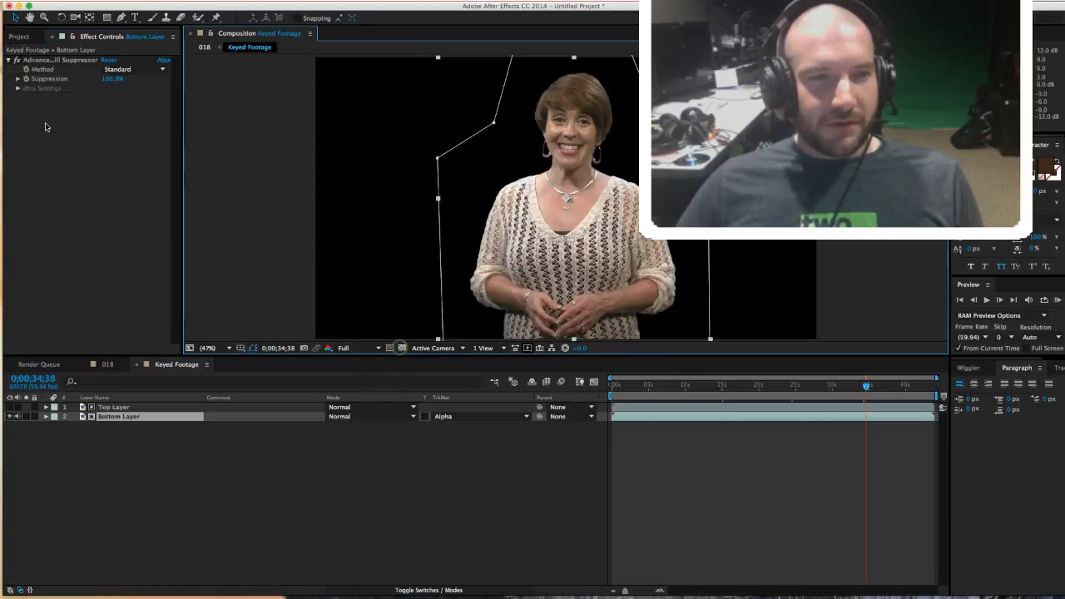
click(20, 63)
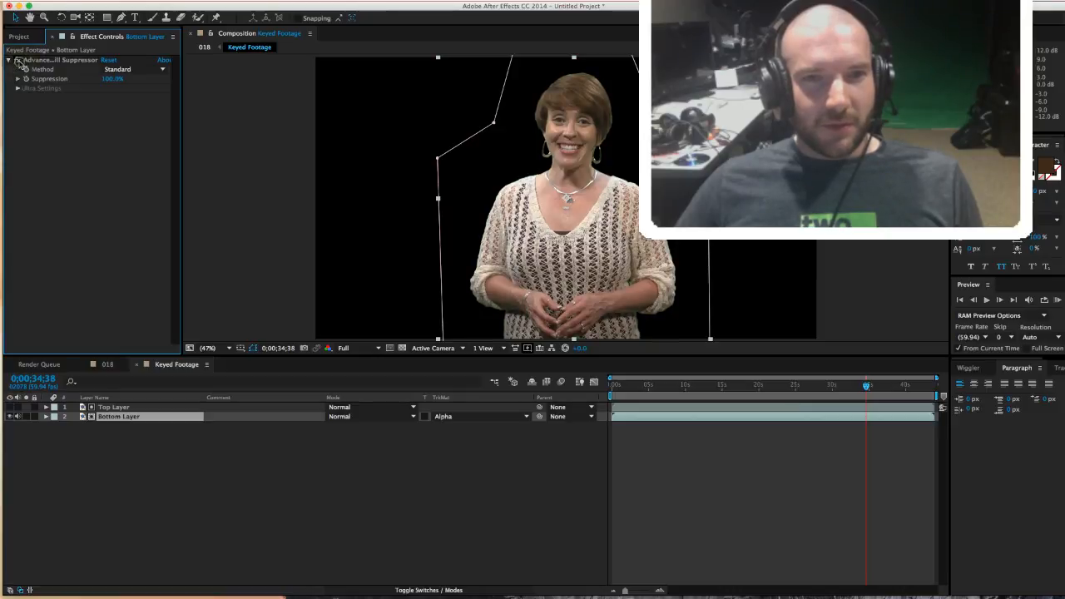
click(403, 349)
click(390, 458)
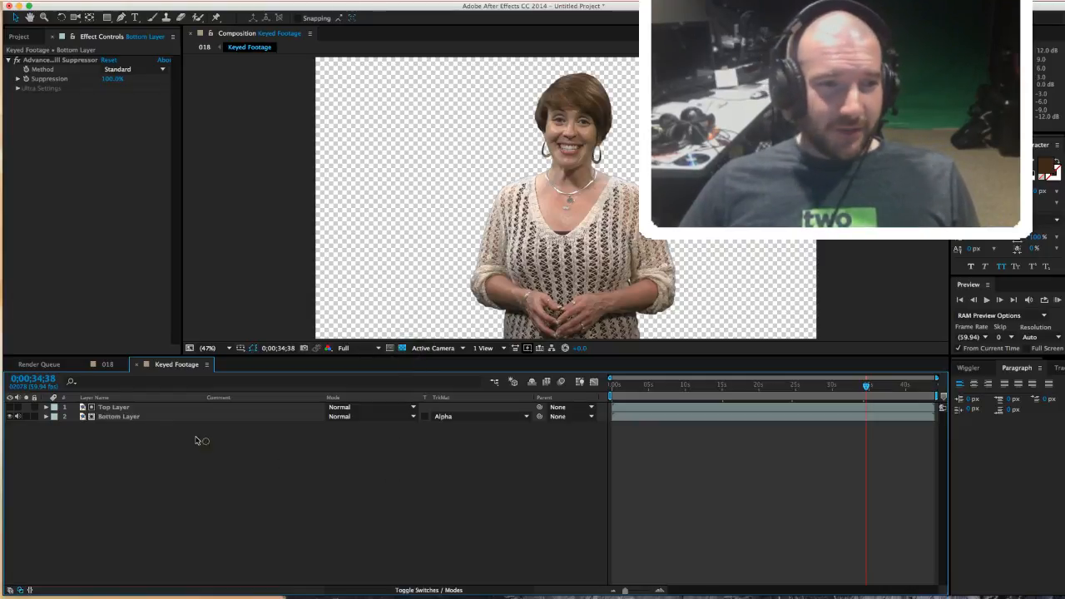
click(104, 364)
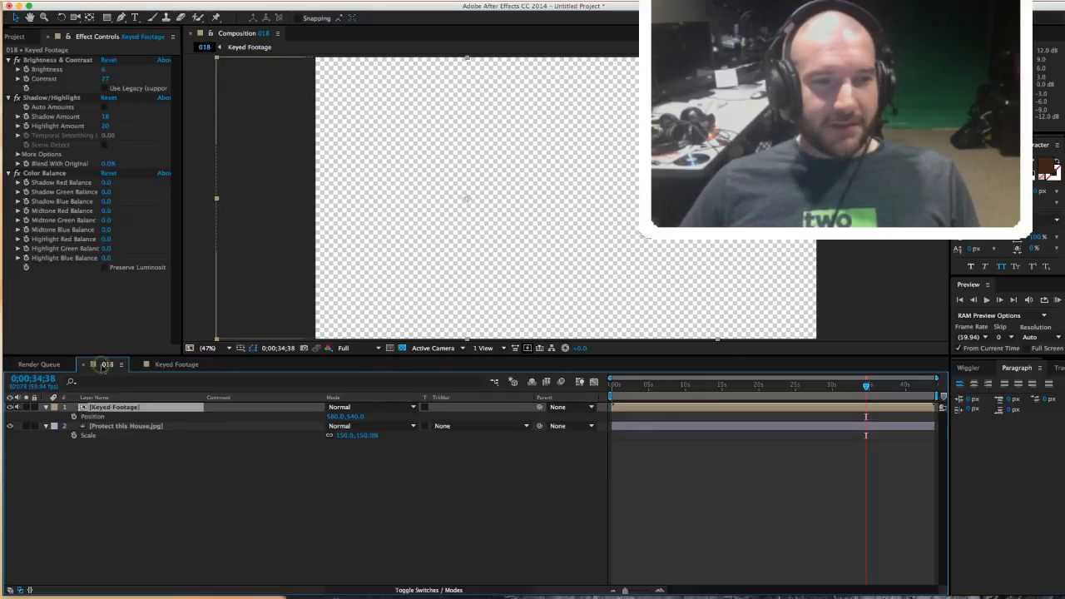
click(204, 488)
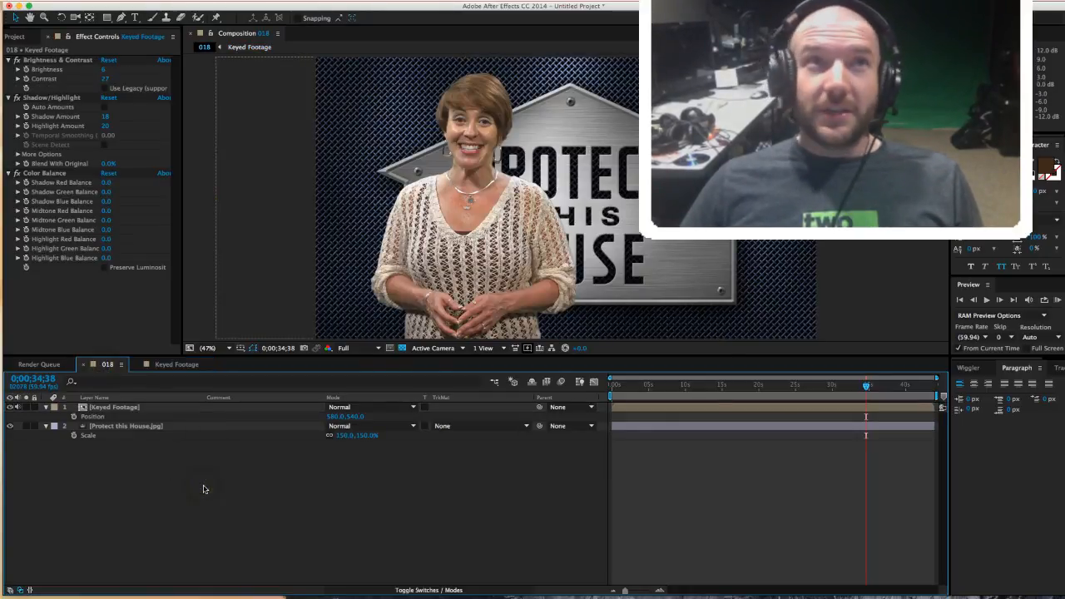